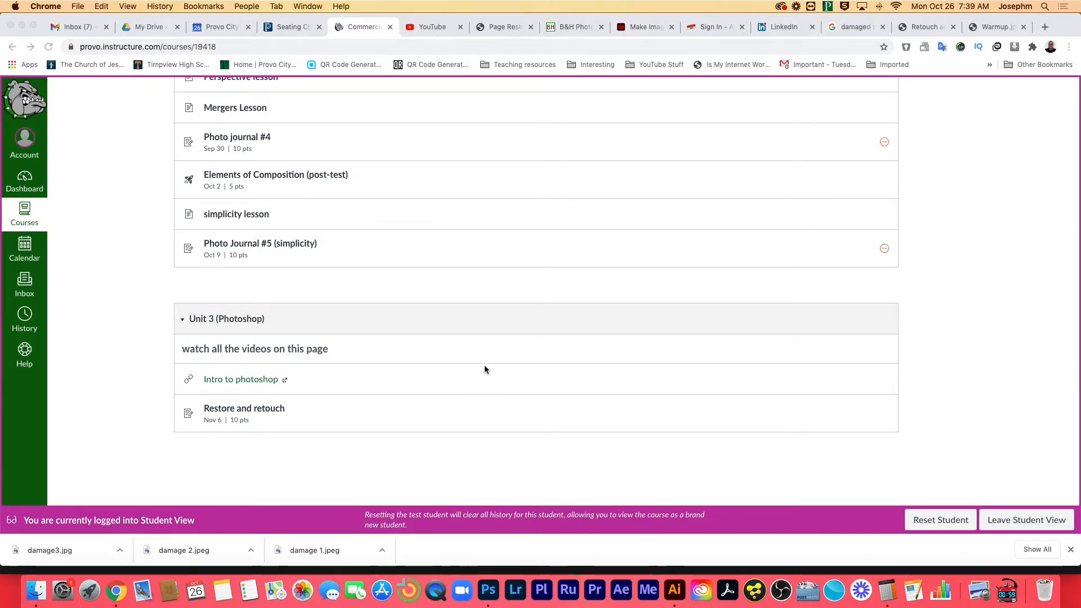
- Open the Restore and retouch assignment from the Unit 3 (Photoshop) module in the Chrome course page
{"action": "left_click", "coordinate": [490, 598]}
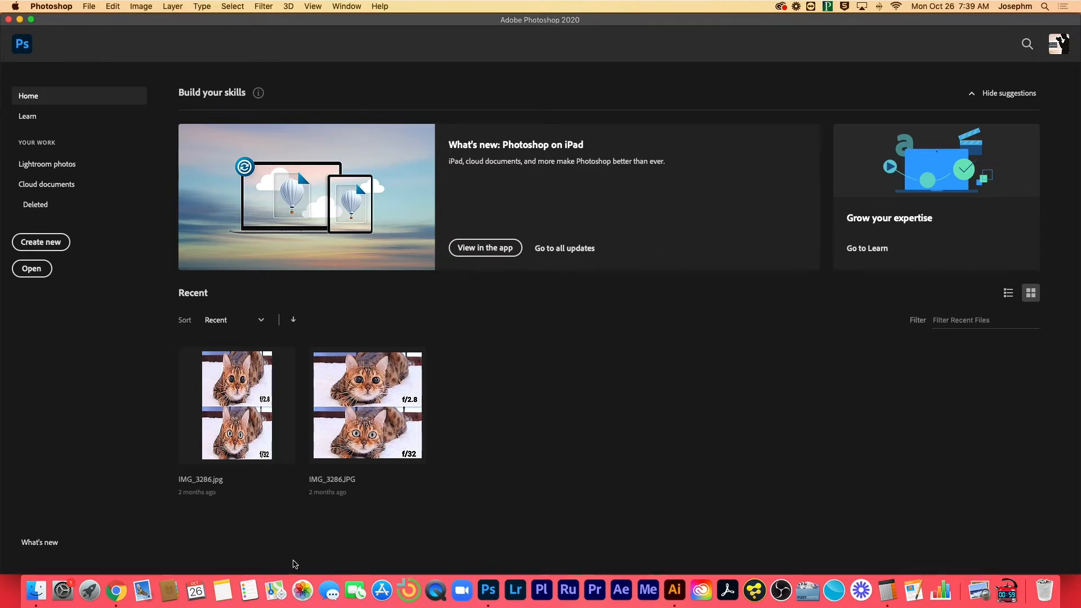
{"action": "left_click", "coordinate": [116, 588]}
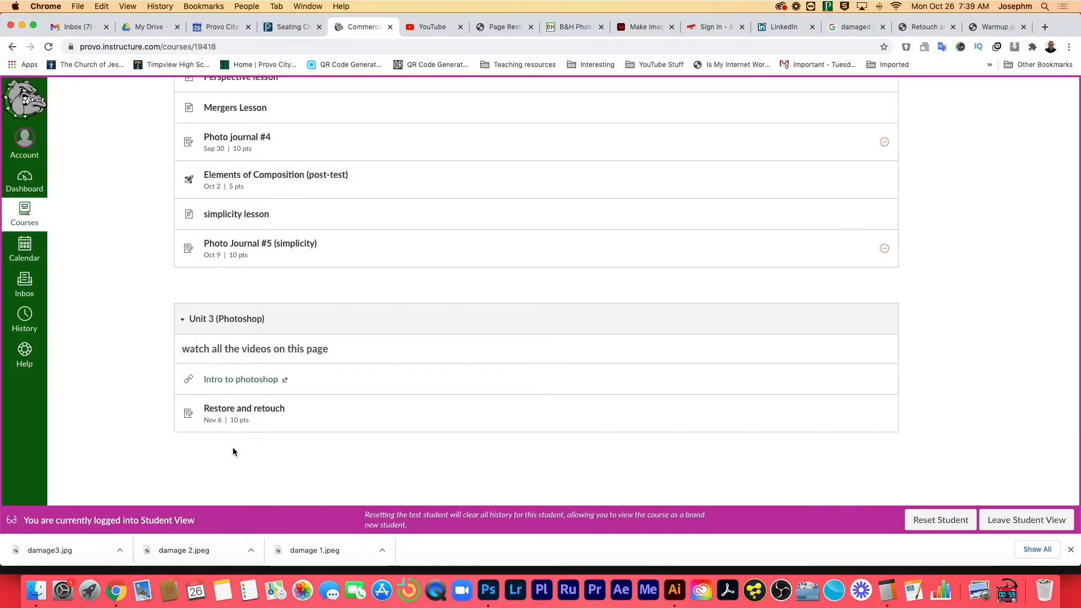
{"action": "left_click", "coordinate": [258, 413]}
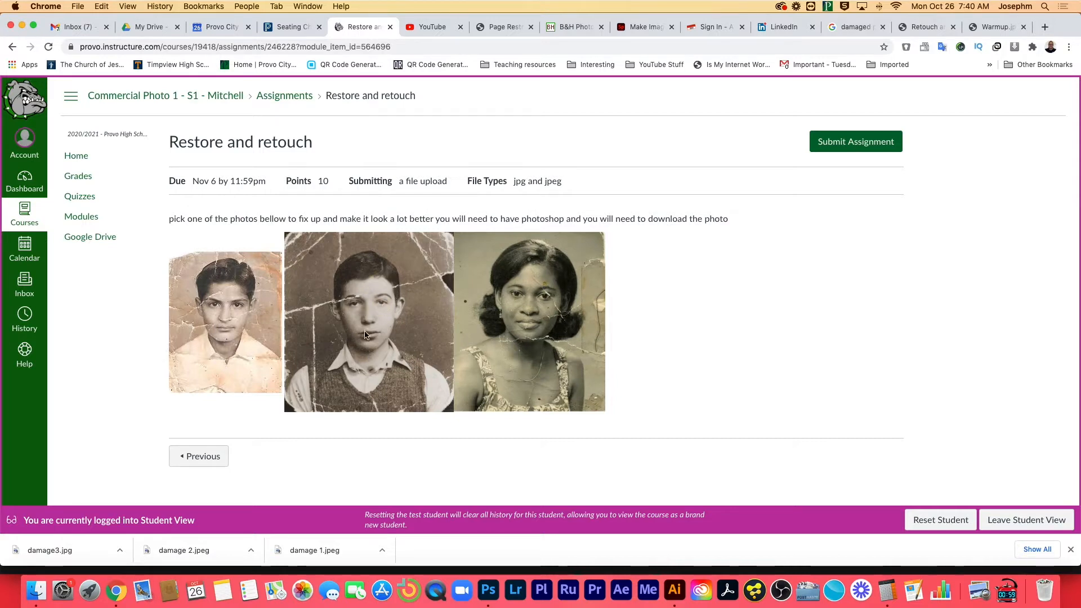
{"action": "right_click", "coordinate": [366, 300]}
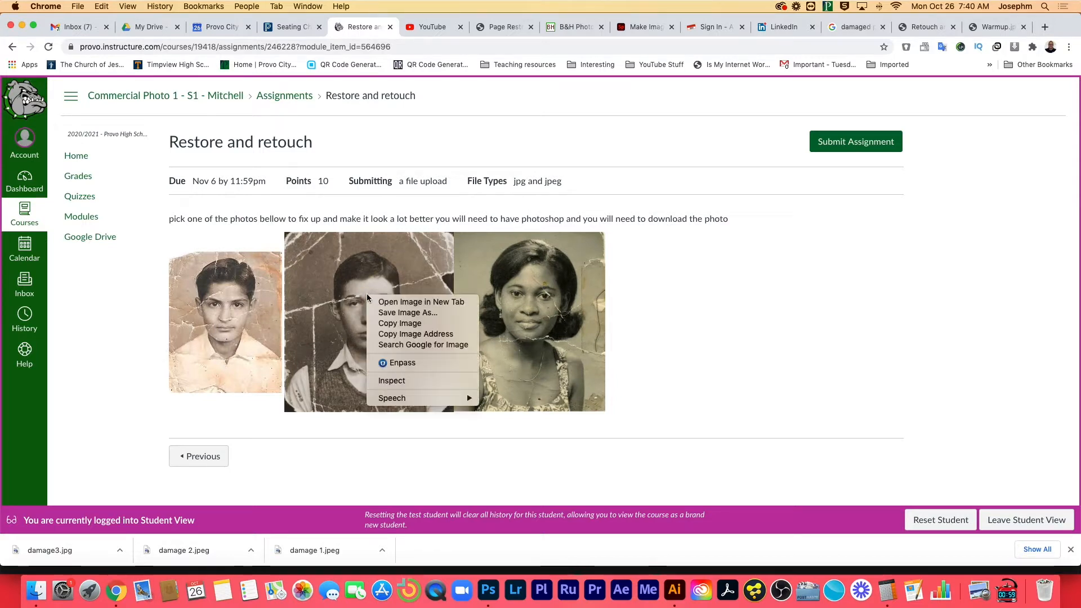
{"action": "left_click", "coordinate": [426, 314]}
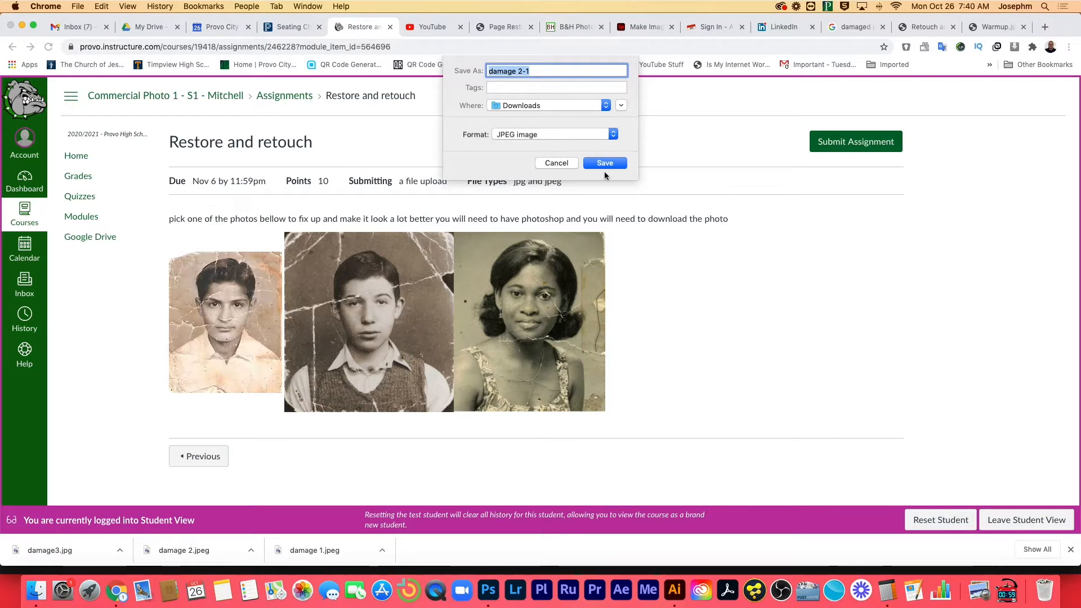
{"action": "left_click", "coordinate": [557, 106]}
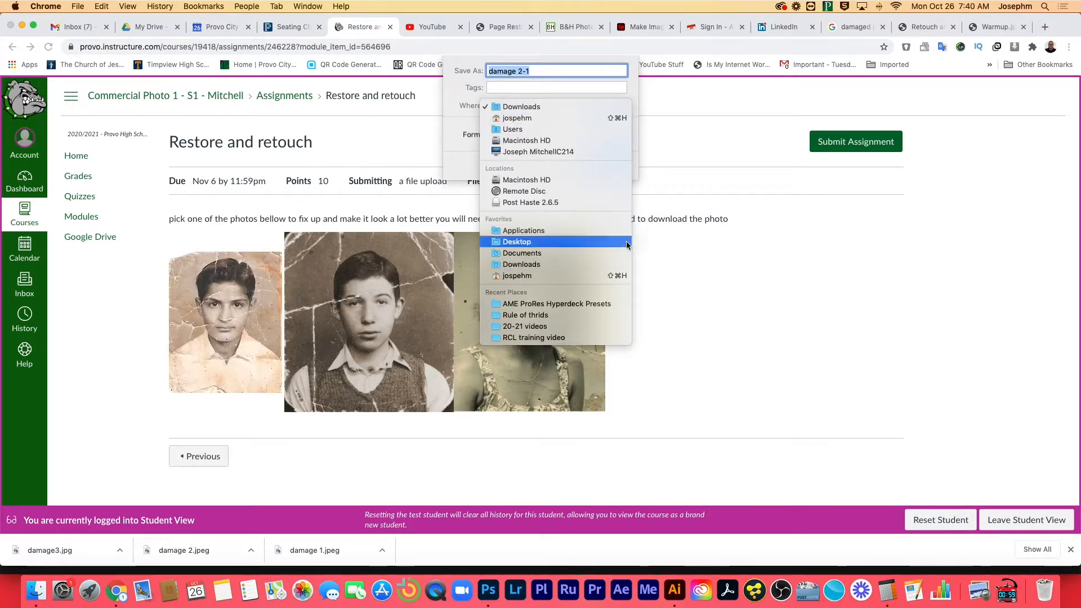
{"action": "left_click", "coordinate": [825, 246]}
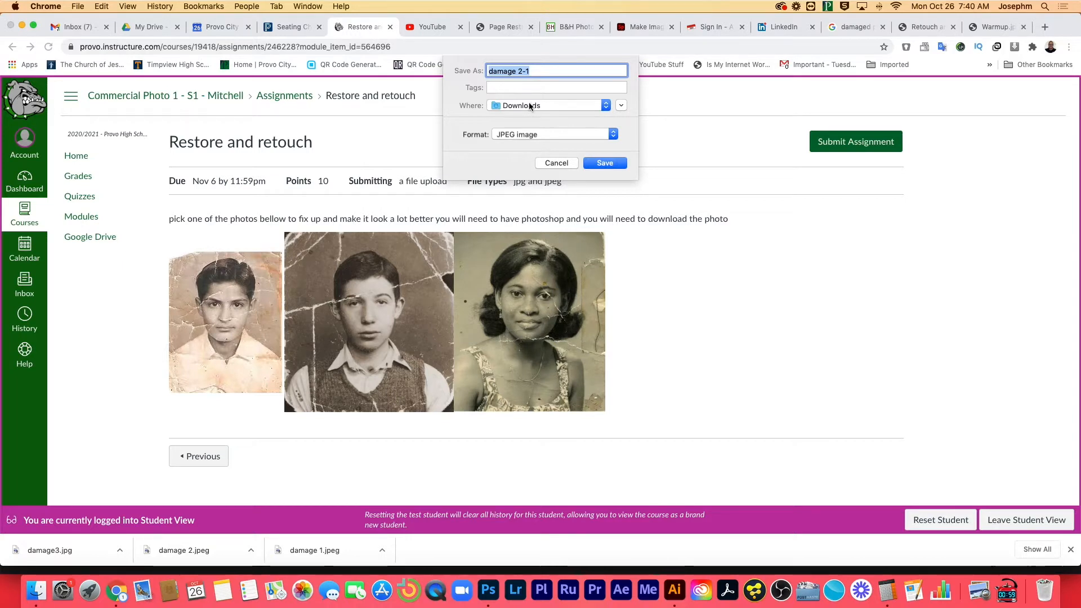
{"action": "left_click", "coordinate": [553, 163]}
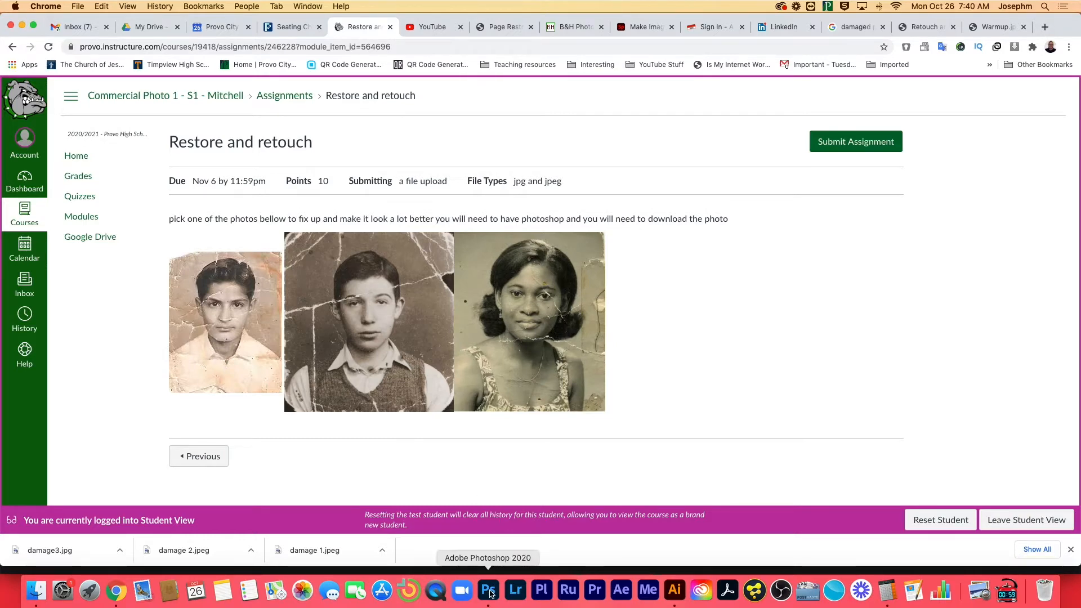
- Switch to Photoshop and open damage 2.jpeg from the Downloads folder
{"action": "left_click", "coordinate": [489, 591]}
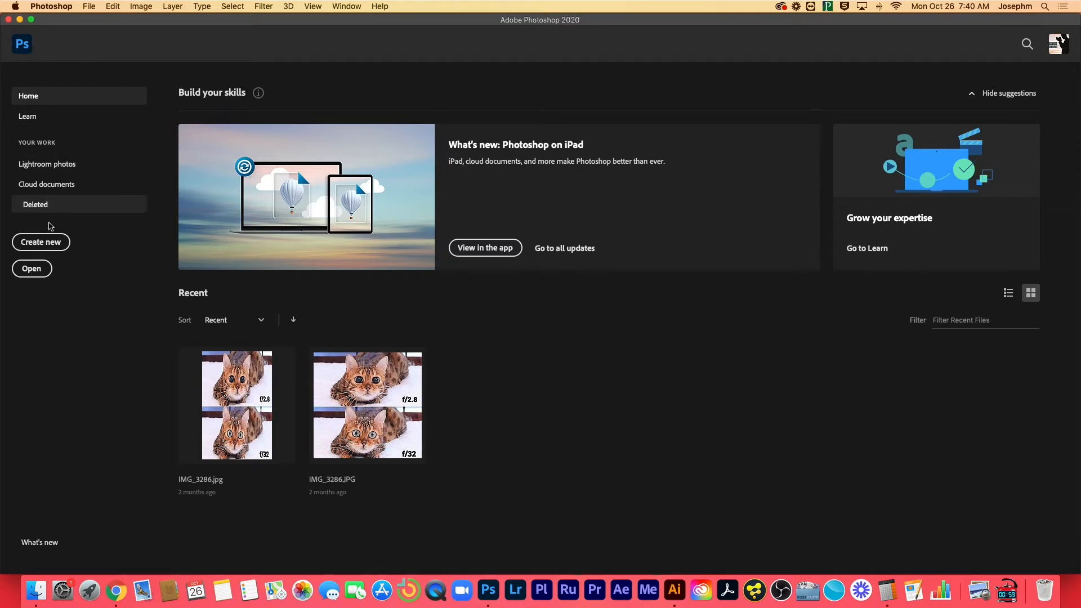
{"action": "left_click", "coordinate": [37, 273]}
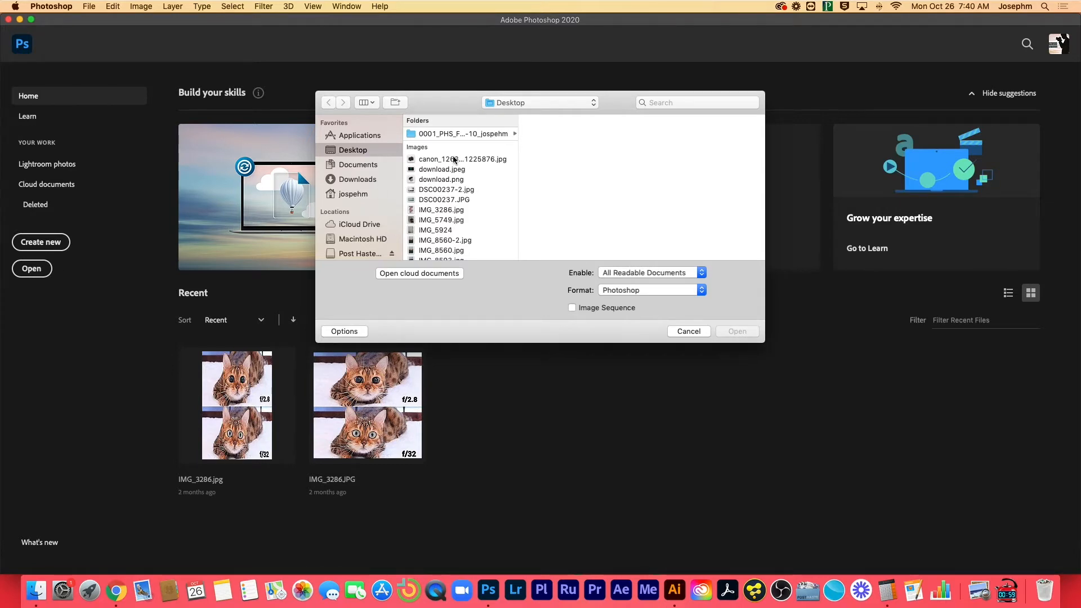
{"action": "scroll", "coordinate": [442, 166], "scroll_direction": "down", "scroll_amount": 1}
{"action": "left_click", "coordinate": [358, 179]}
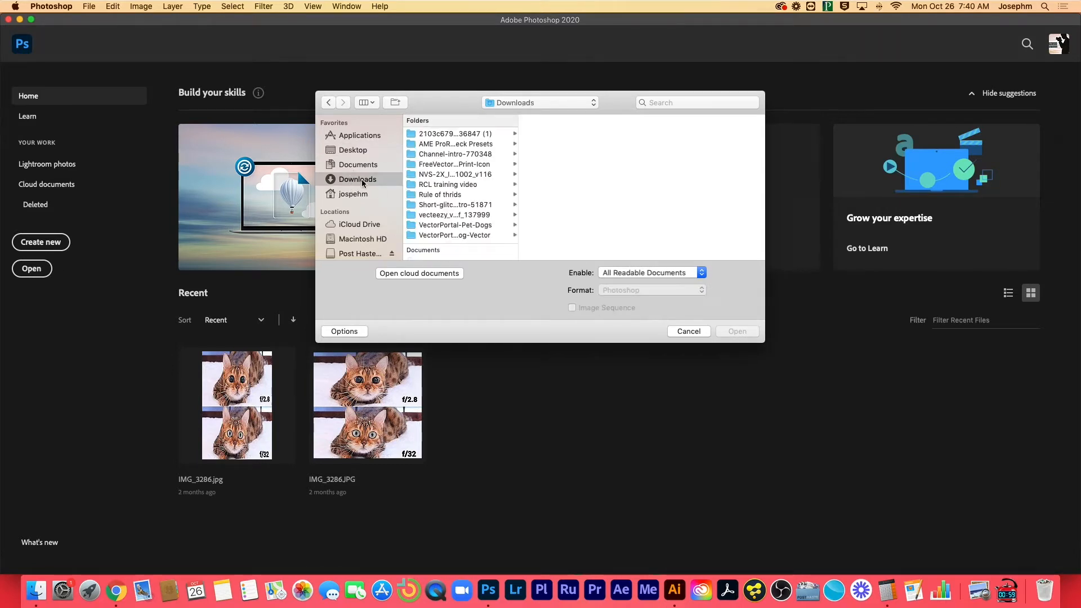
{"action": "scroll", "coordinate": [455, 175], "scroll_direction": "down", "scroll_amount": 5}
{"action": "scroll", "coordinate": [454, 174], "scroll_direction": "down", "scroll_amount": 6}
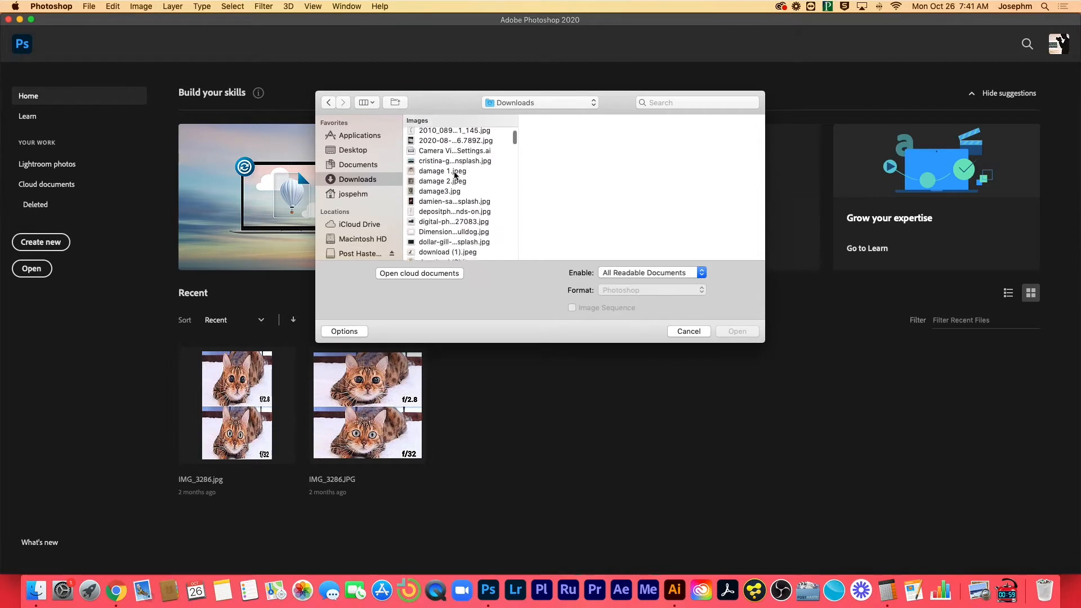
{"action": "left_click", "coordinate": [450, 148]}
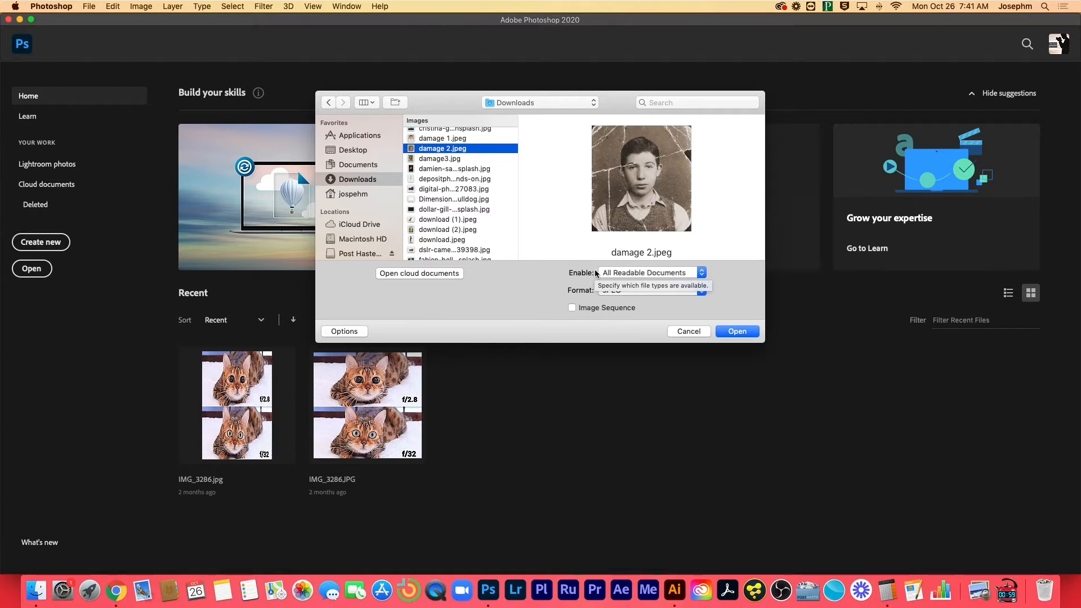
{"action": "left_click", "coordinate": [738, 332]}
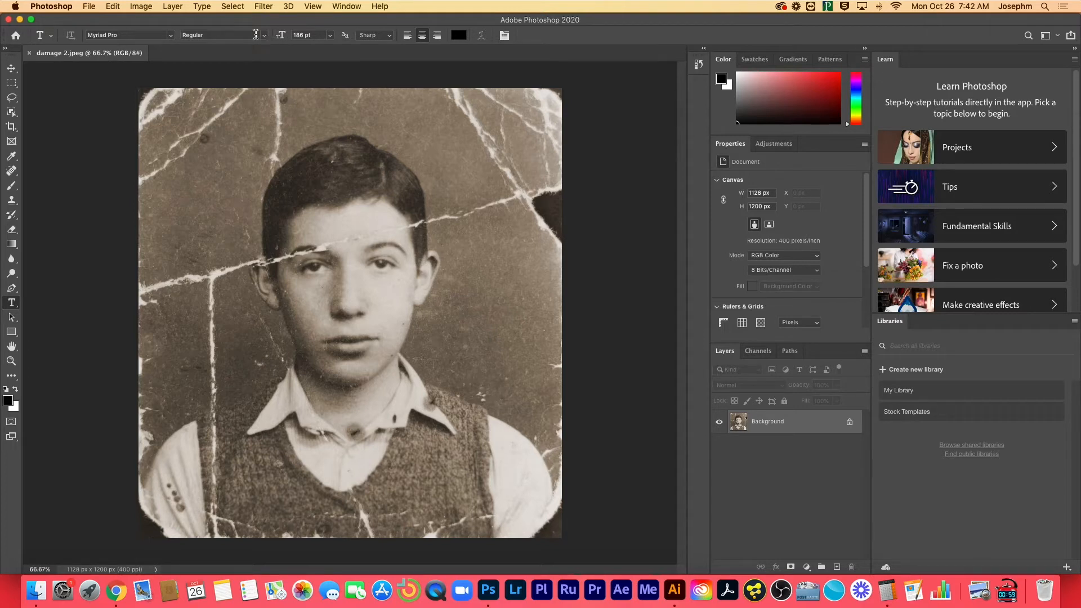
- Collapse the Learn and Libraries panels to icons to enlarge the canvas area
{"action": "left_click", "coordinate": [11, 128]}
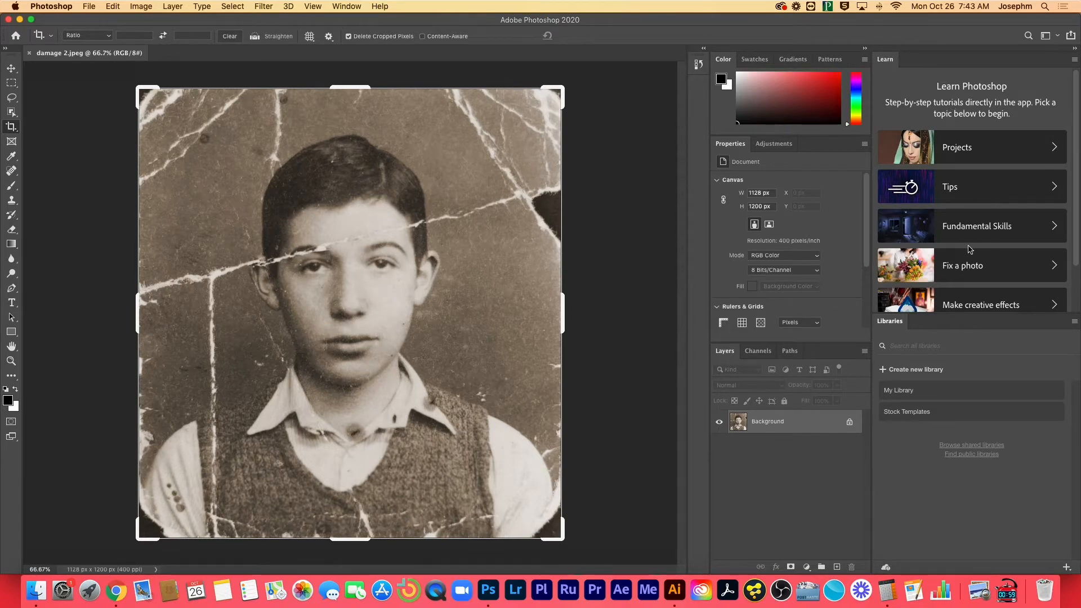
{"action": "scroll", "coordinate": [967, 234], "scroll_direction": "down", "scroll_amount": 2}
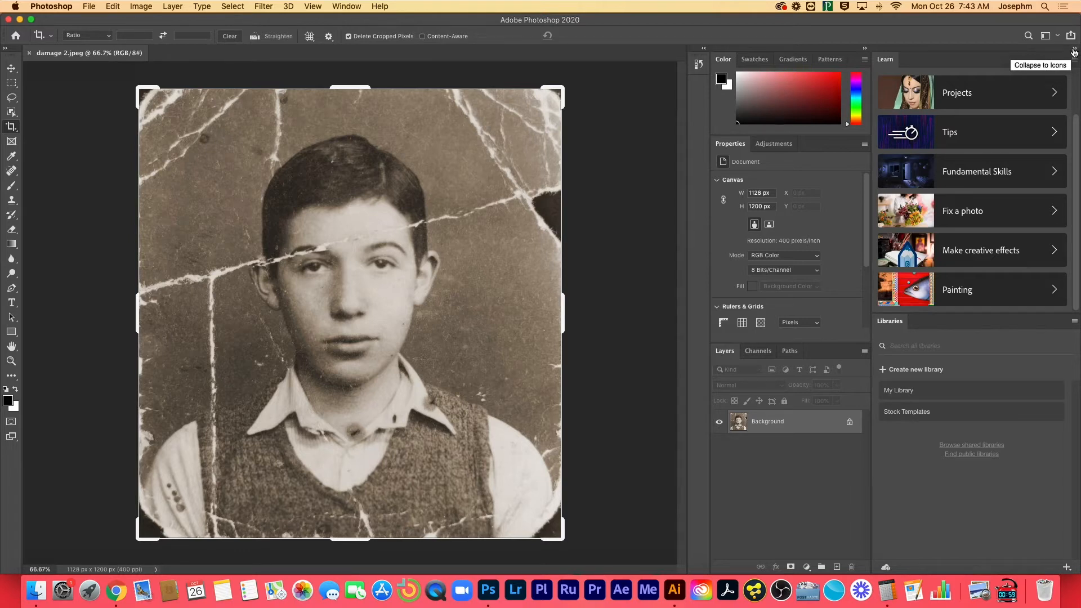
{"action": "left_click", "coordinate": [1067, 51]}
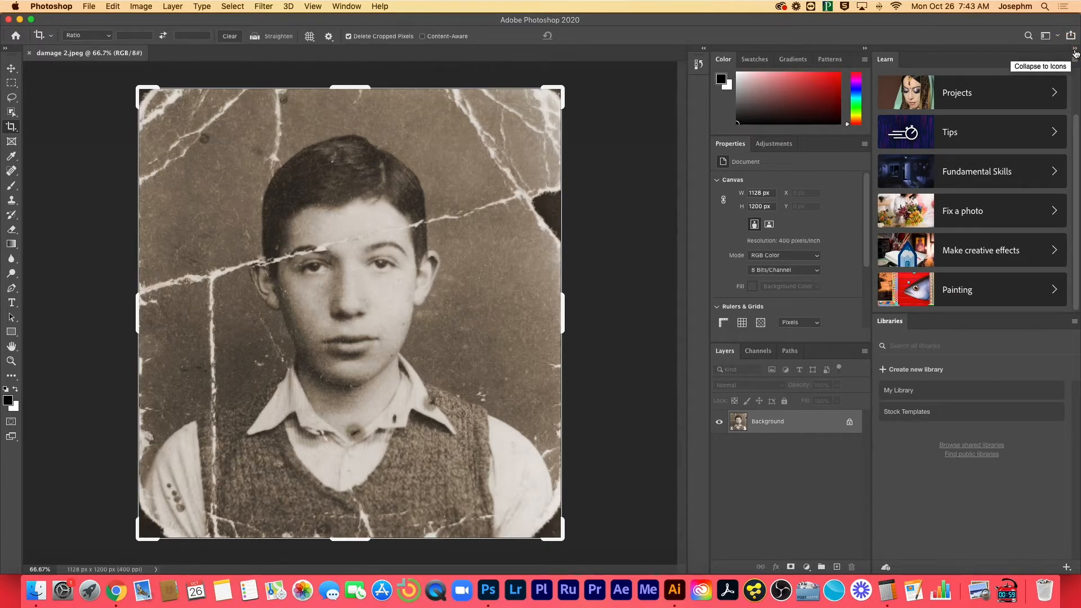
{"action": "left_click", "coordinate": [1075, 53]}
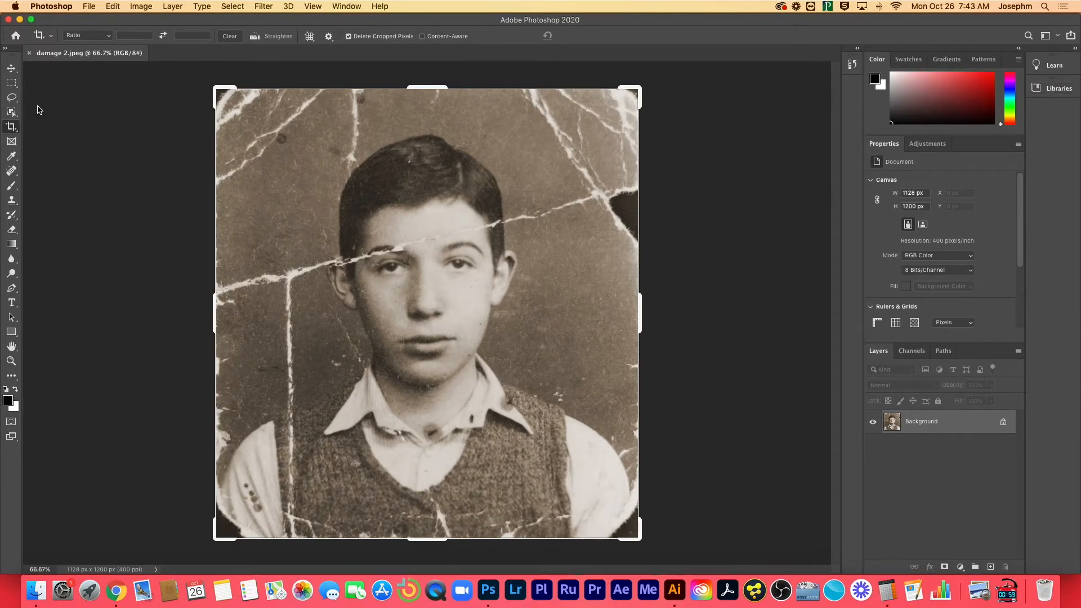
- Try to crop the worn edges off all four sides of the photo, to about 1046 x 1170 px
{"action": "left_click", "coordinate": [10, 129]}
{"action": "left_click_drag", "start_coordinate": [640, 311], "coordinate": [632, 311]}
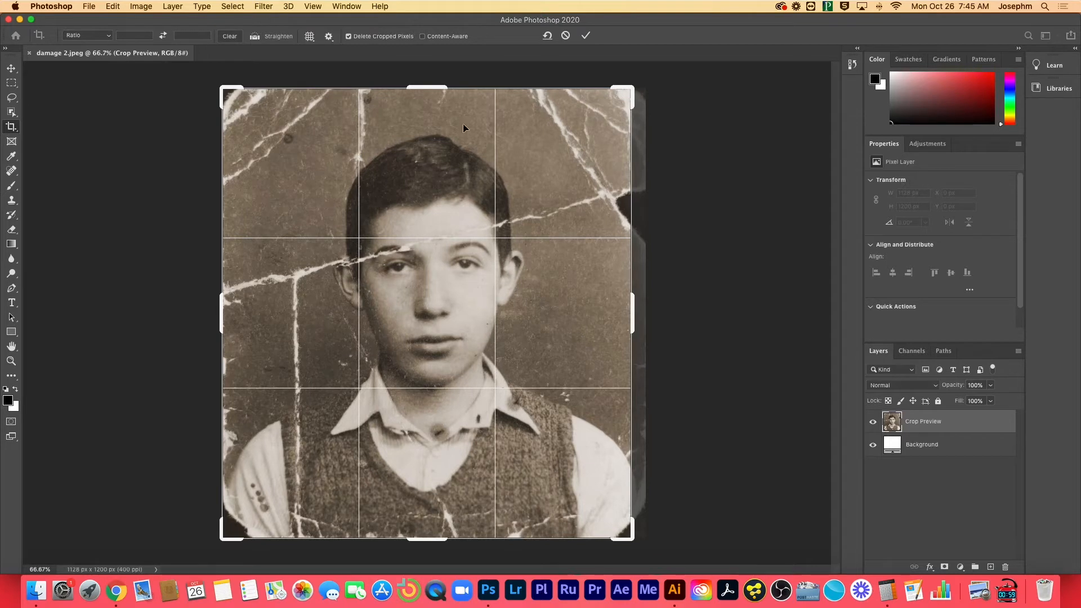
{"action": "left_click_drag", "start_coordinate": [224, 318], "coordinate": [231, 319]}
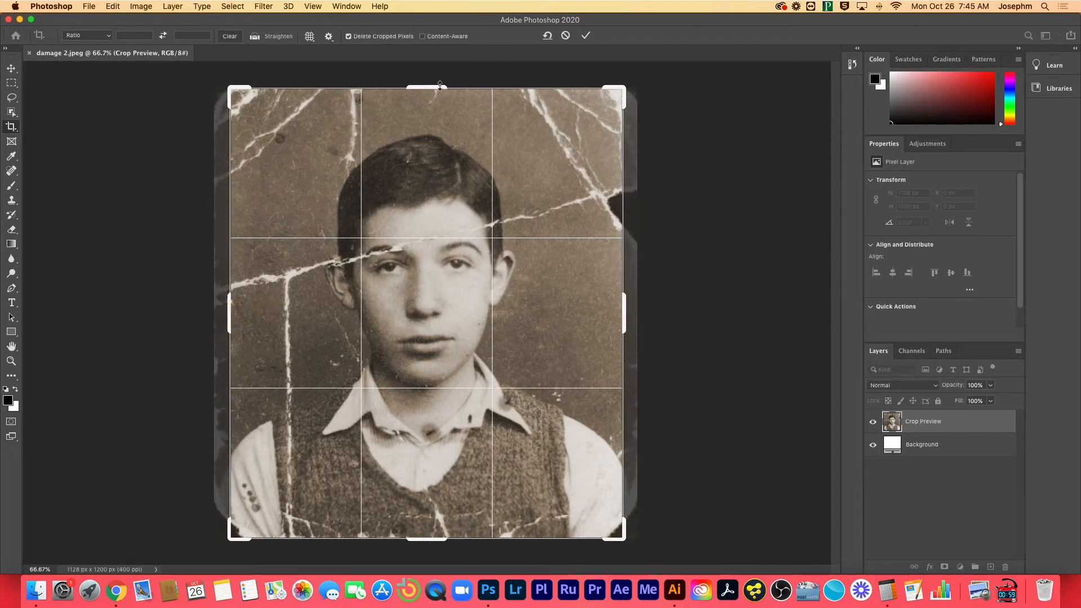
{"action": "left_click_drag", "start_coordinate": [431, 88], "coordinate": [431, 89]}
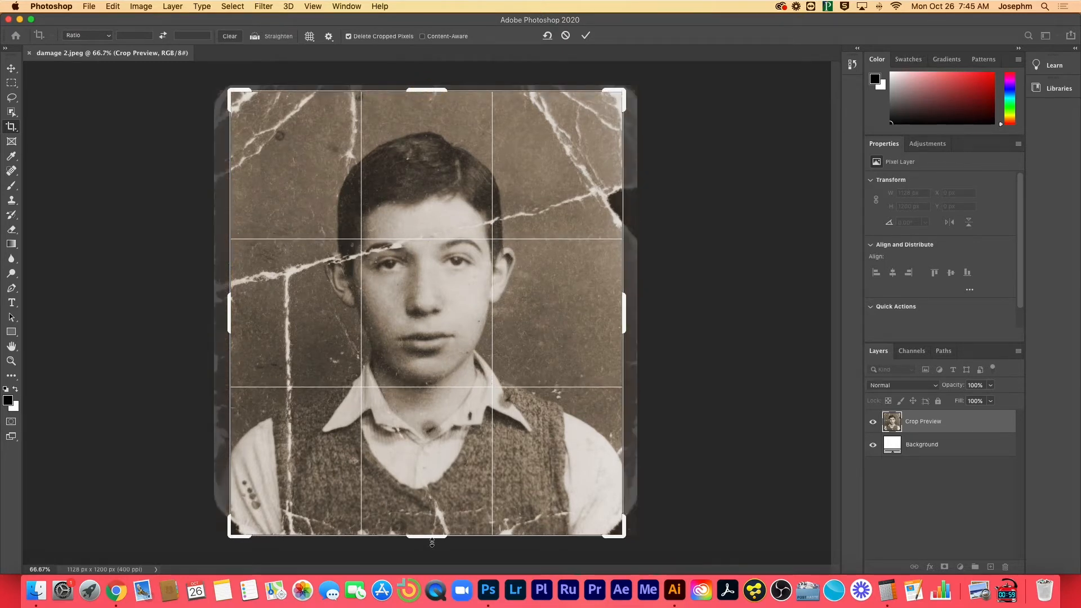
{"action": "left_click_drag", "start_coordinate": [433, 538], "coordinate": [433, 536]}
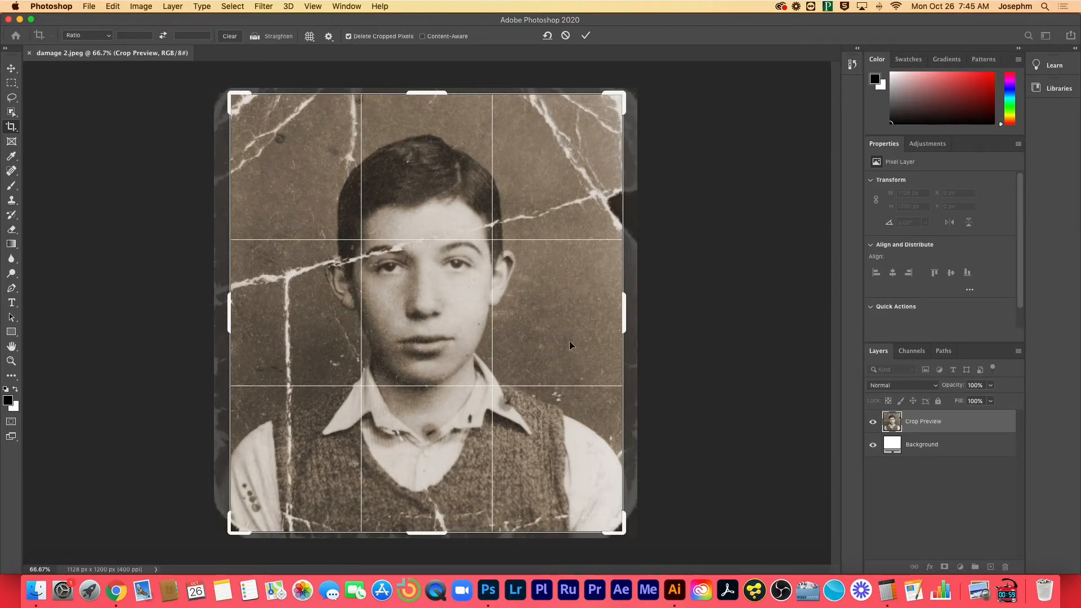
{"action": "left_click", "coordinate": [586, 36]}
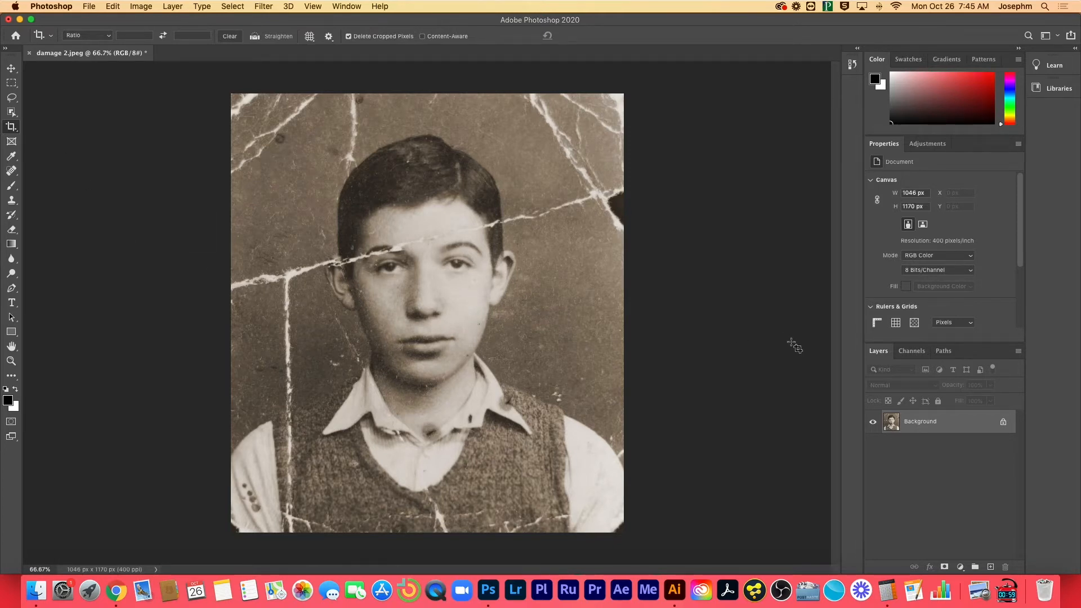
{"action": "key", "text": "super+z"}
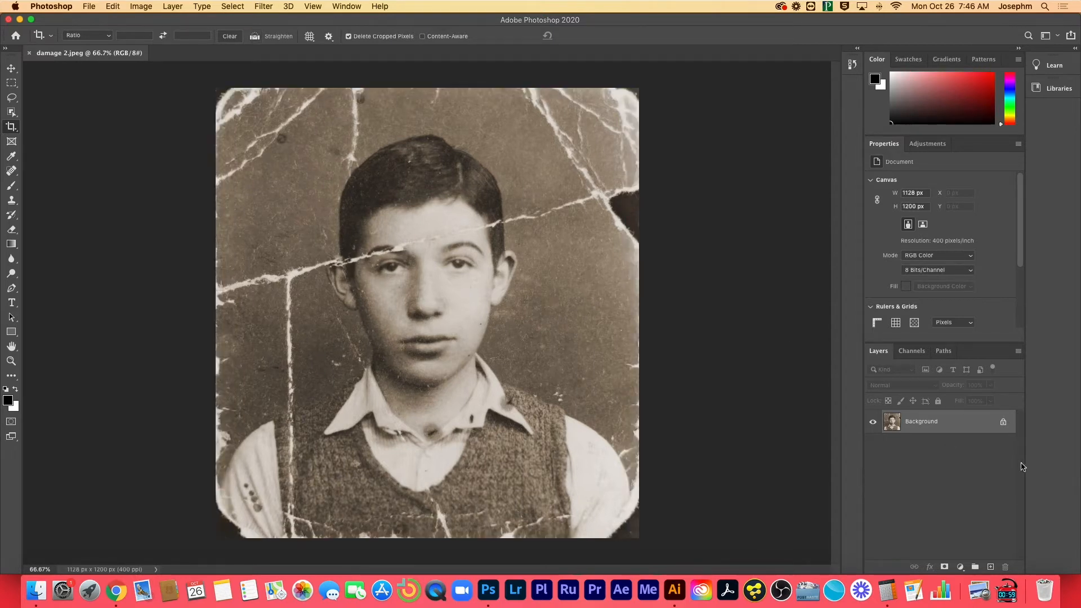
- Duplicate the Background layer and name the copy "restore"
{"action": "right_click", "coordinate": [942, 421]}
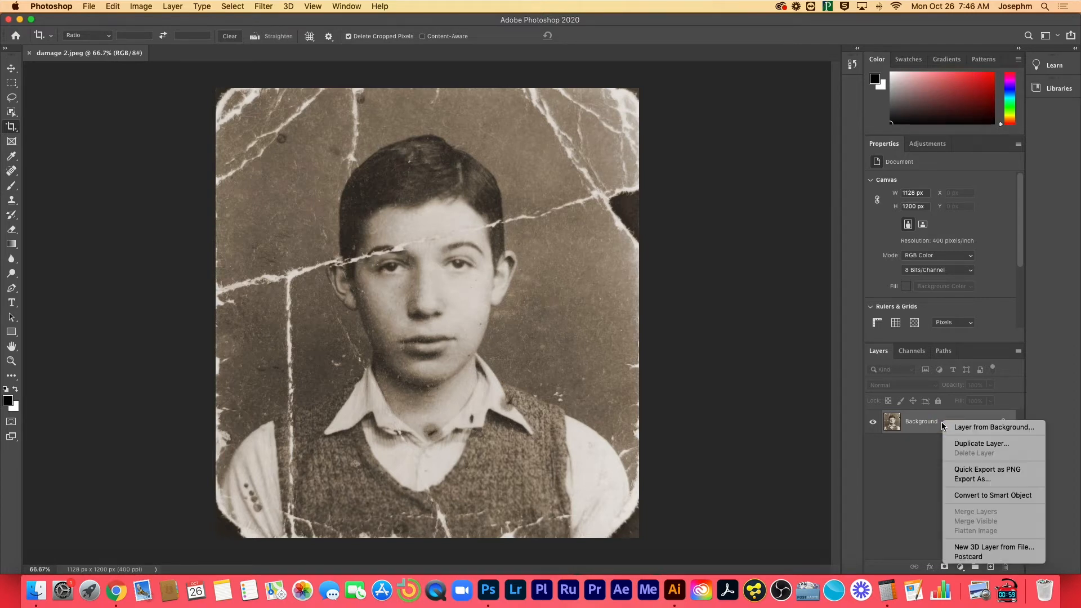
{"action": "left_click", "coordinate": [978, 443]}
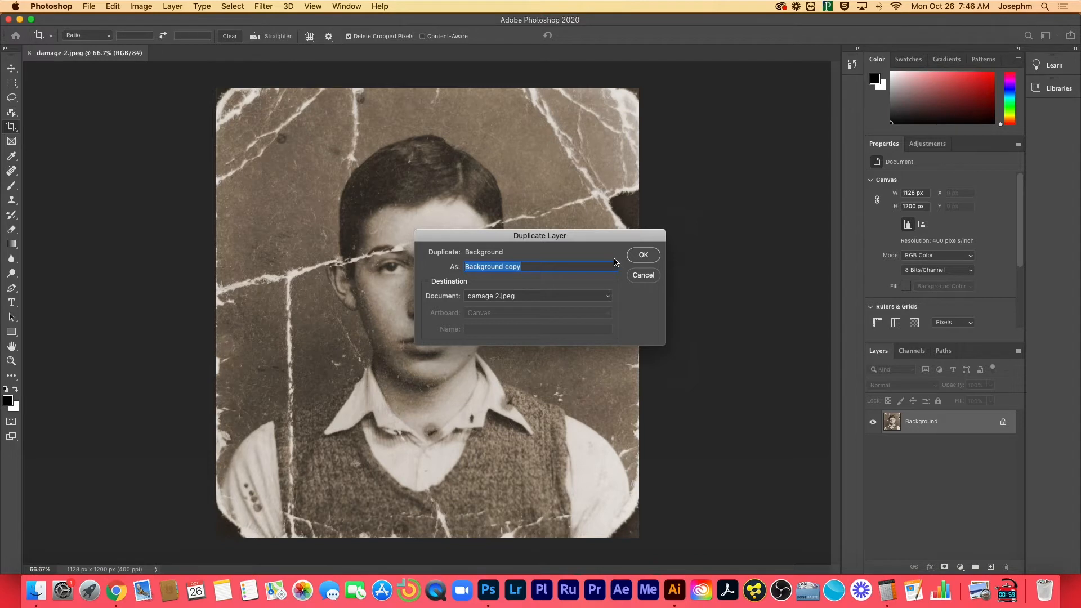
{"action": "type", "text": "restore"}
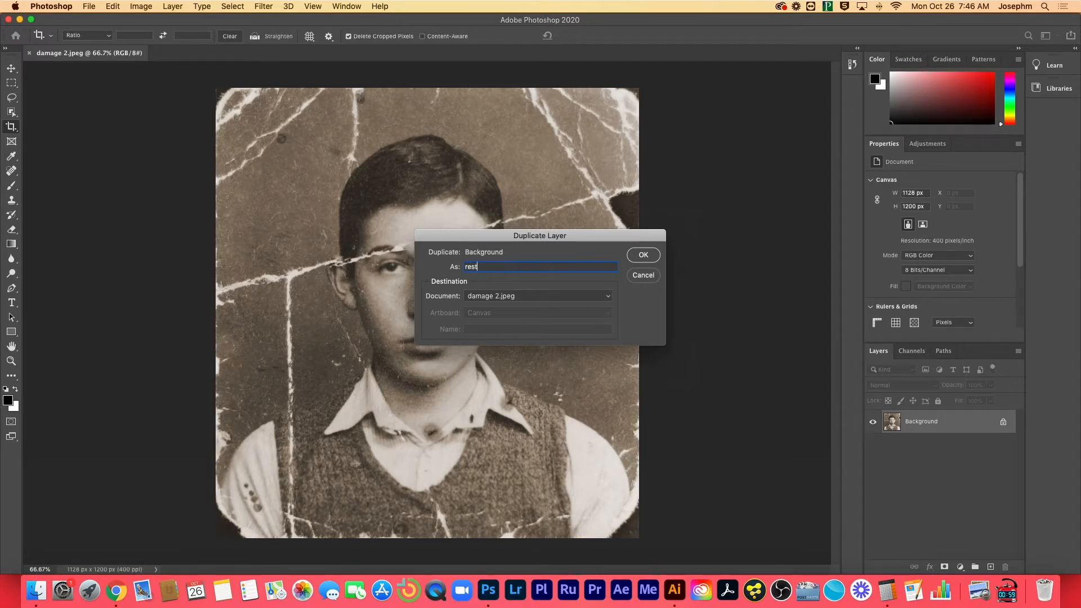
{"action": "left_click", "coordinate": [648, 258]}
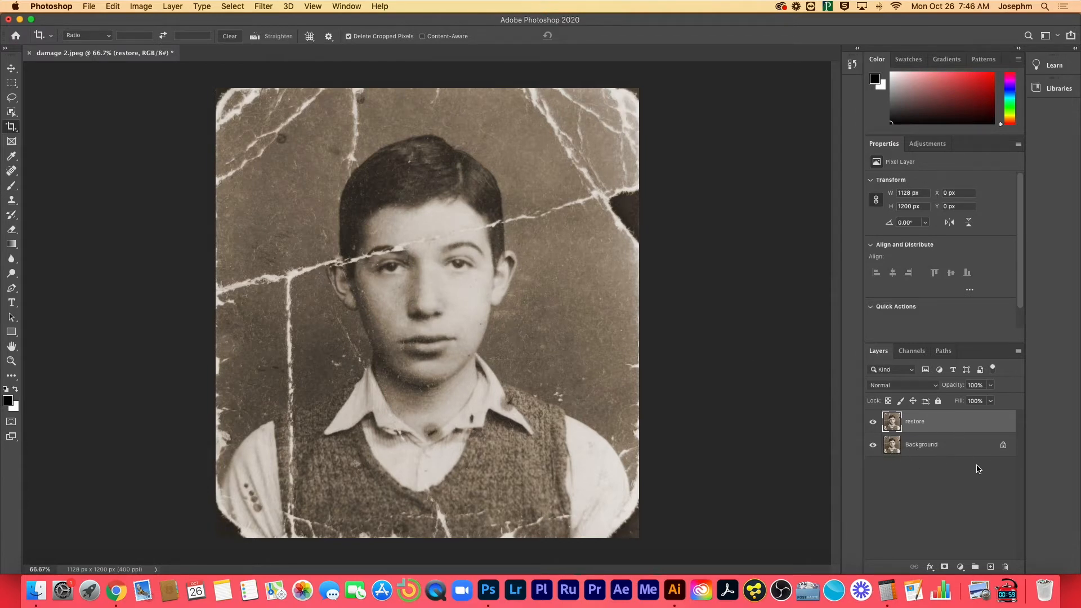
{"action": "left_click", "coordinate": [959, 452]}
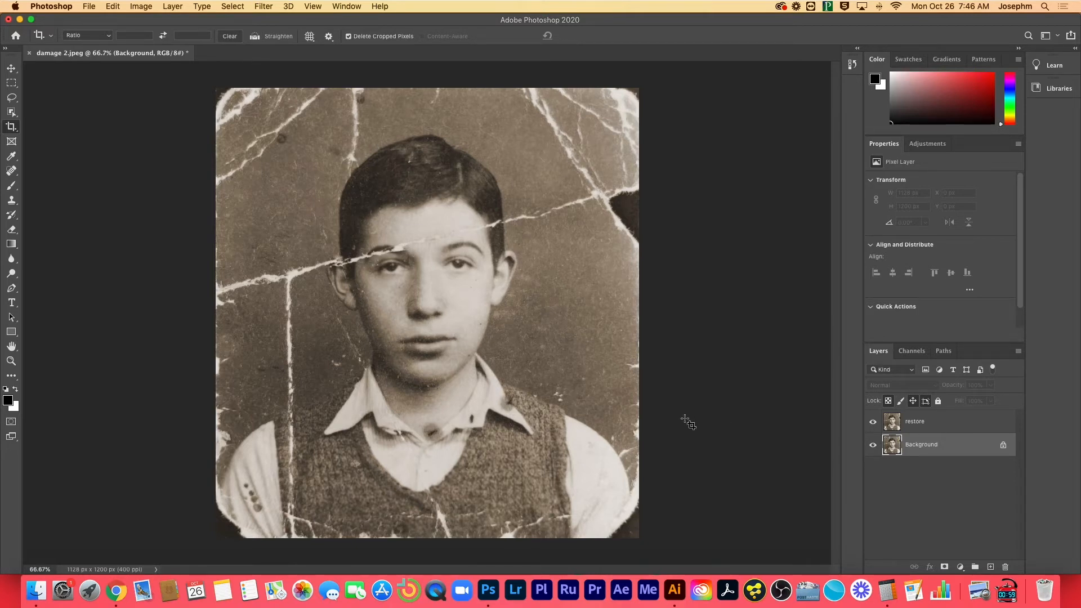
{"action": "left_click", "coordinate": [957, 426]}
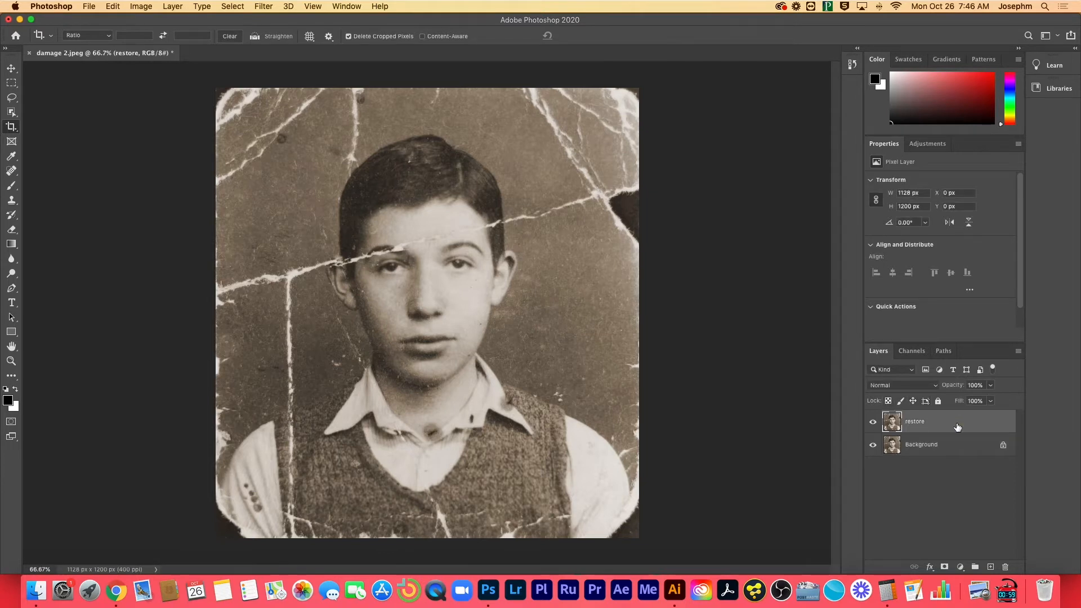
{"action": "left_click", "coordinate": [943, 452]}
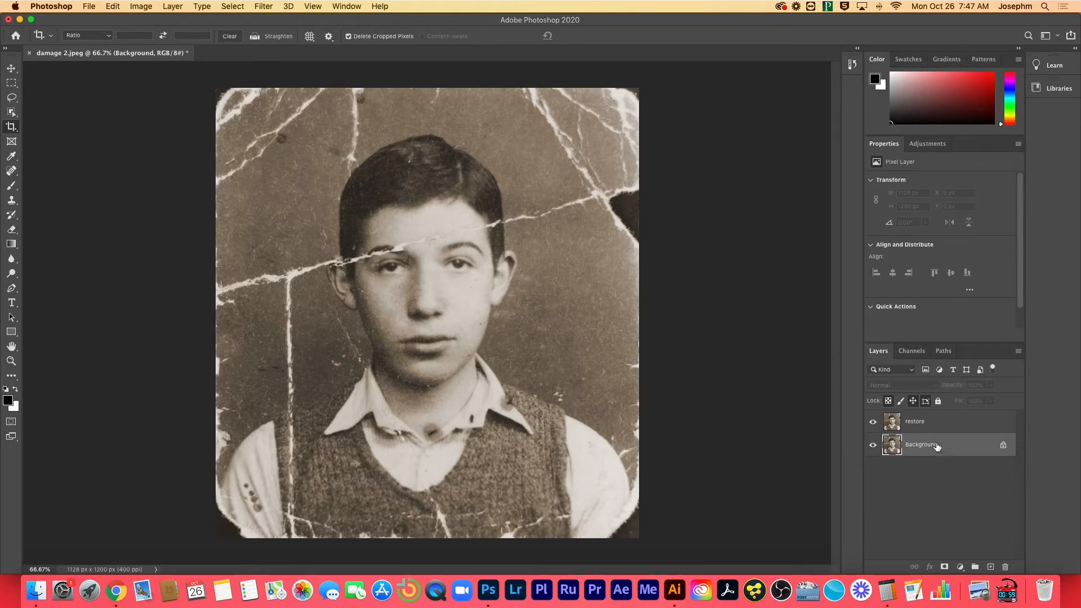
{"action": "left_click", "coordinate": [933, 429]}
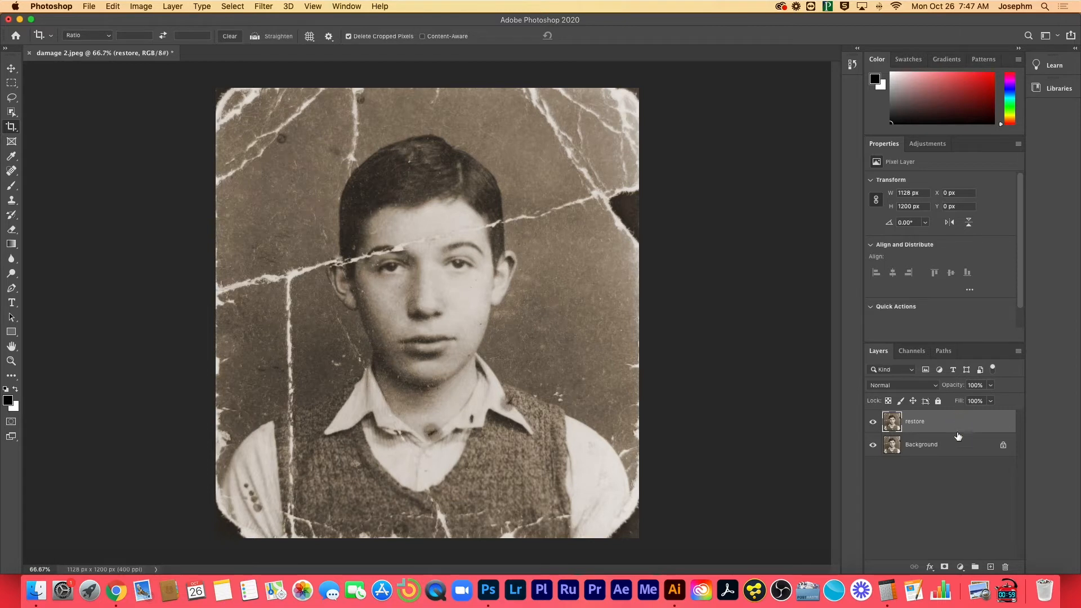
{"action": "left_click", "coordinate": [959, 444]}
{"action": "left_click", "coordinate": [957, 430]}
{"action": "left_click", "coordinate": [959, 444]}
{"action": "left_click", "coordinate": [957, 431]}
{"action": "left_click", "coordinate": [957, 421]}
{"action": "left_click", "coordinate": [957, 444]}
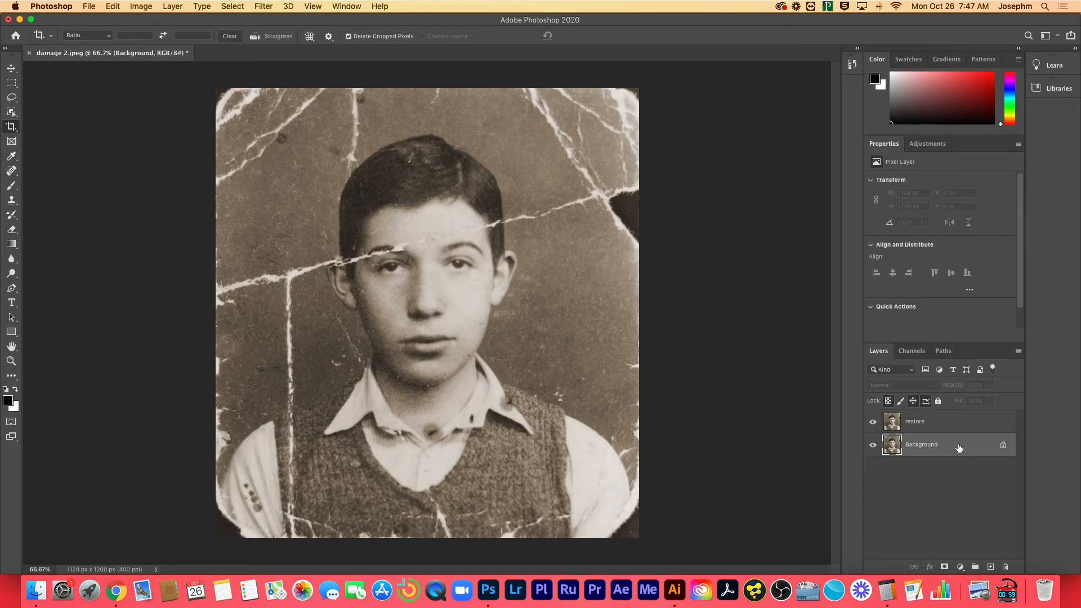
{"action": "left_click", "coordinate": [955, 426]}
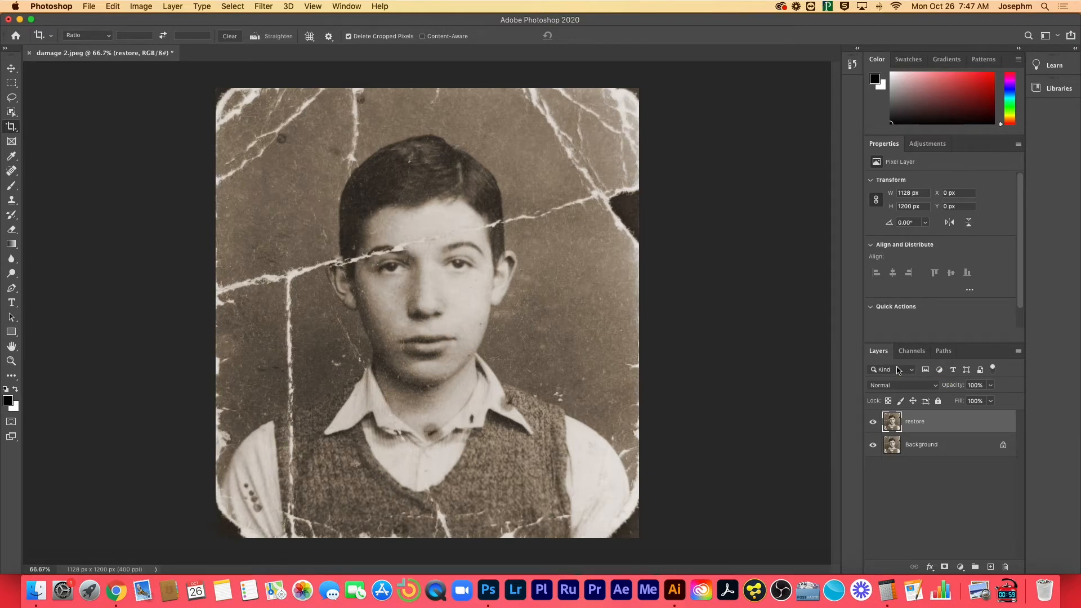
{"action": "left_click", "coordinate": [938, 446]}
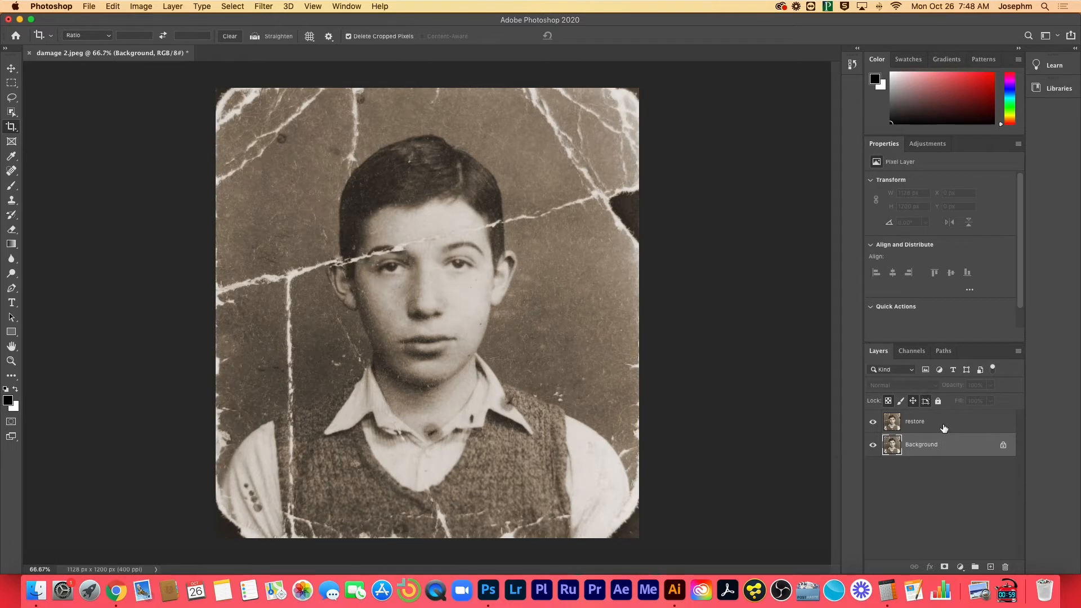
{"action": "left_click", "coordinate": [944, 428]}
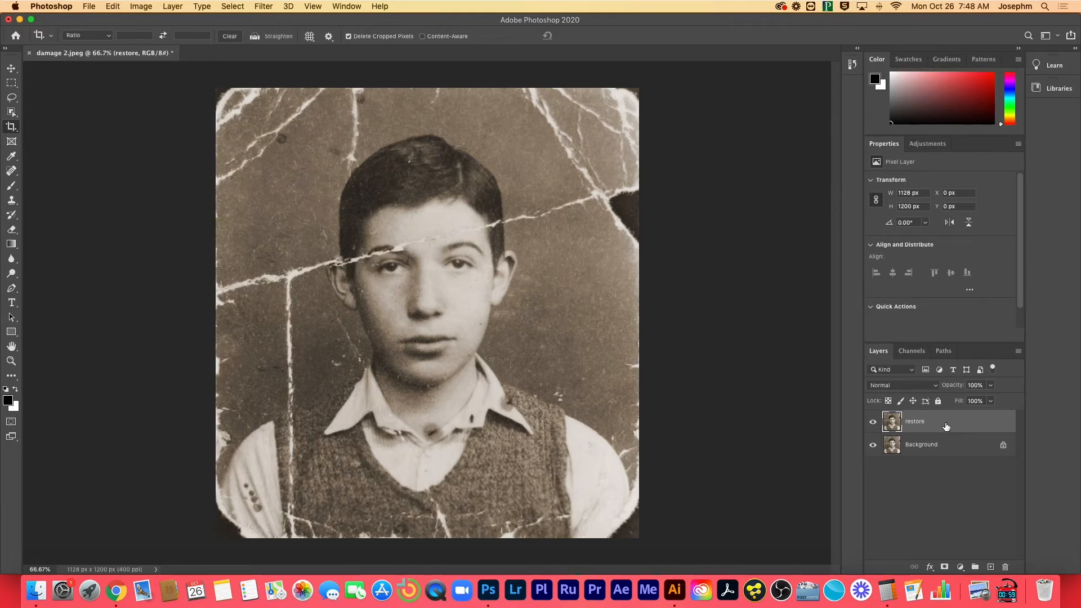
{"action": "left_click_drag", "start_coordinate": [945, 426], "coordinate": [991, 567]}
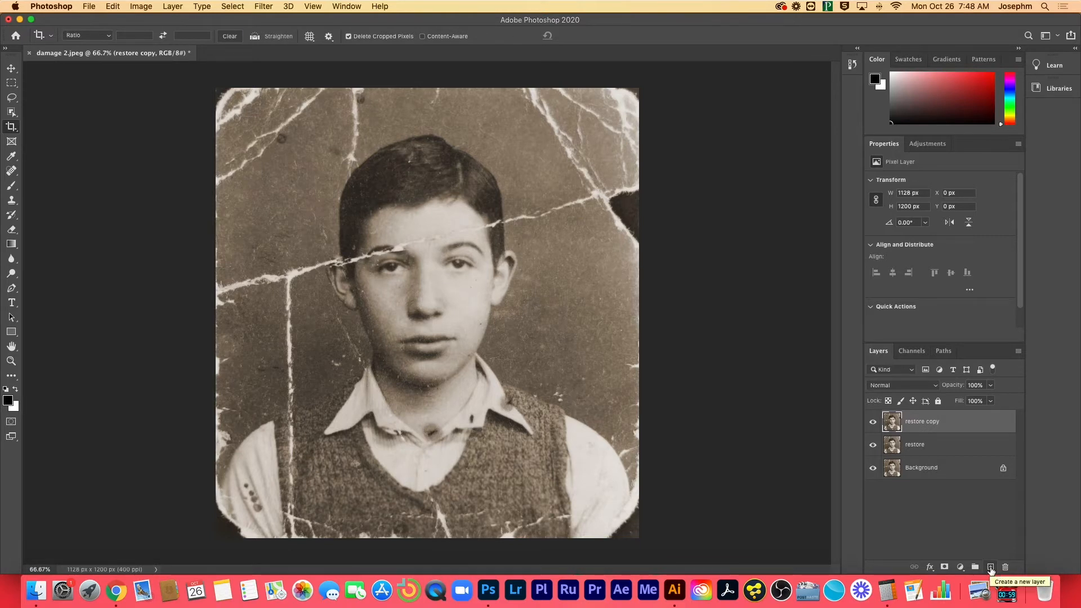
{"action": "key", "text": "super+z"}
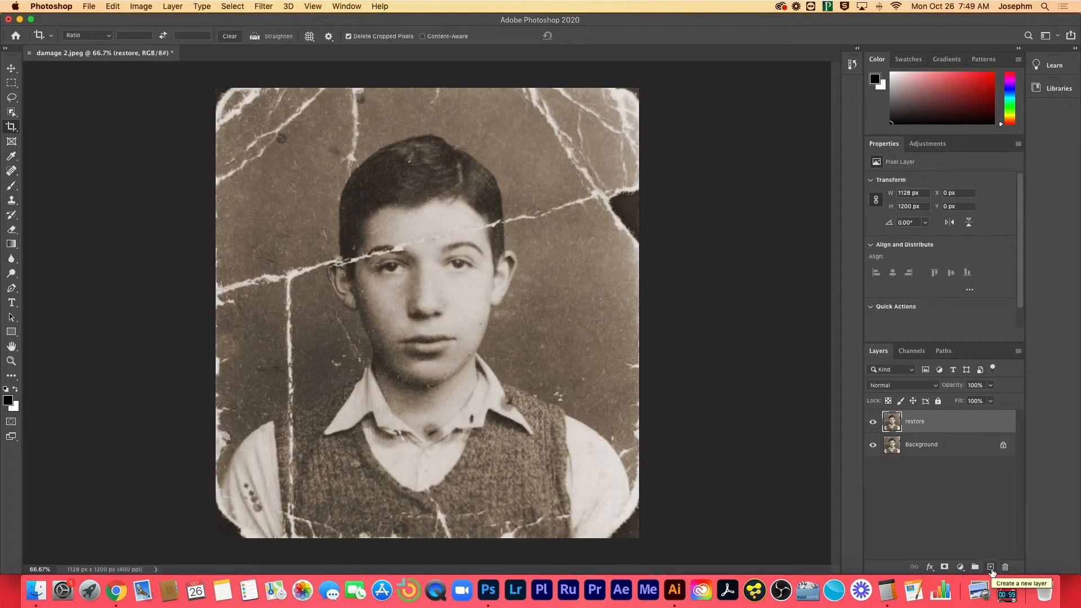
{"action": "left_click_drag", "start_coordinate": [936, 421], "coordinate": [991, 569]}
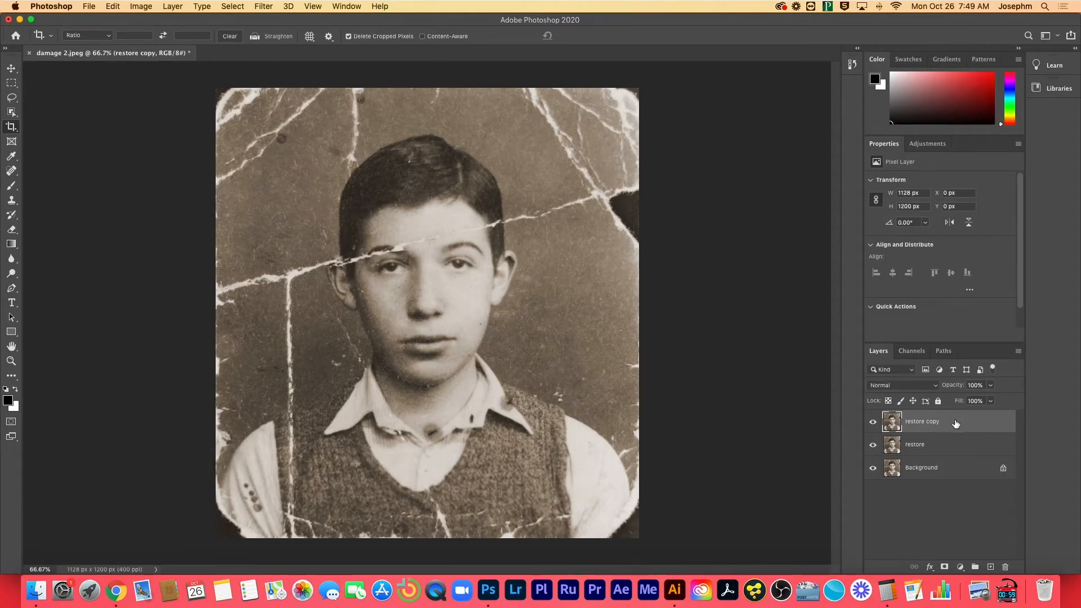
{"action": "key", "text": "Delete"}
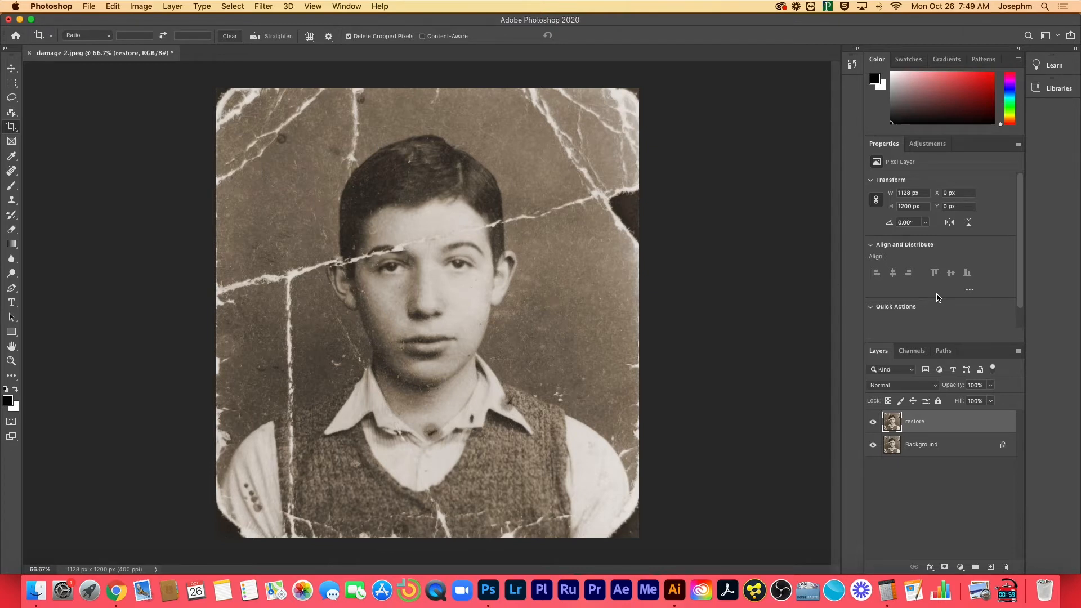
- Crop the worn edges off all four sides of the photo, to about 1027 x 1142 px, with the restore layer selected
{"action": "left_click", "coordinate": [947, 424]}
{"action": "left_click", "coordinate": [12, 127]}
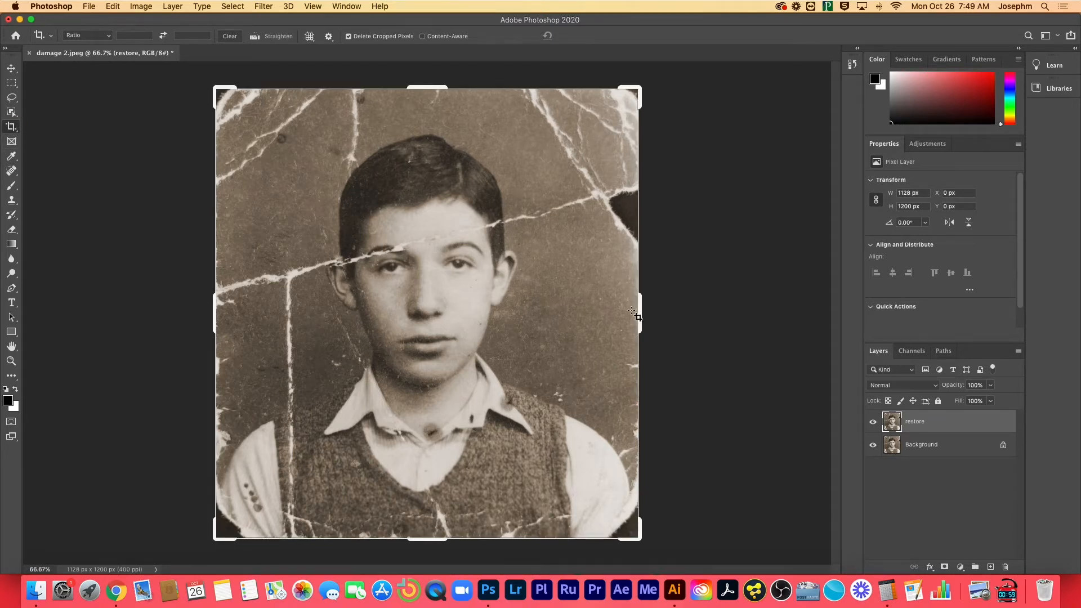
{"action": "left_click_drag", "start_coordinate": [639, 314], "coordinate": [632, 311]}
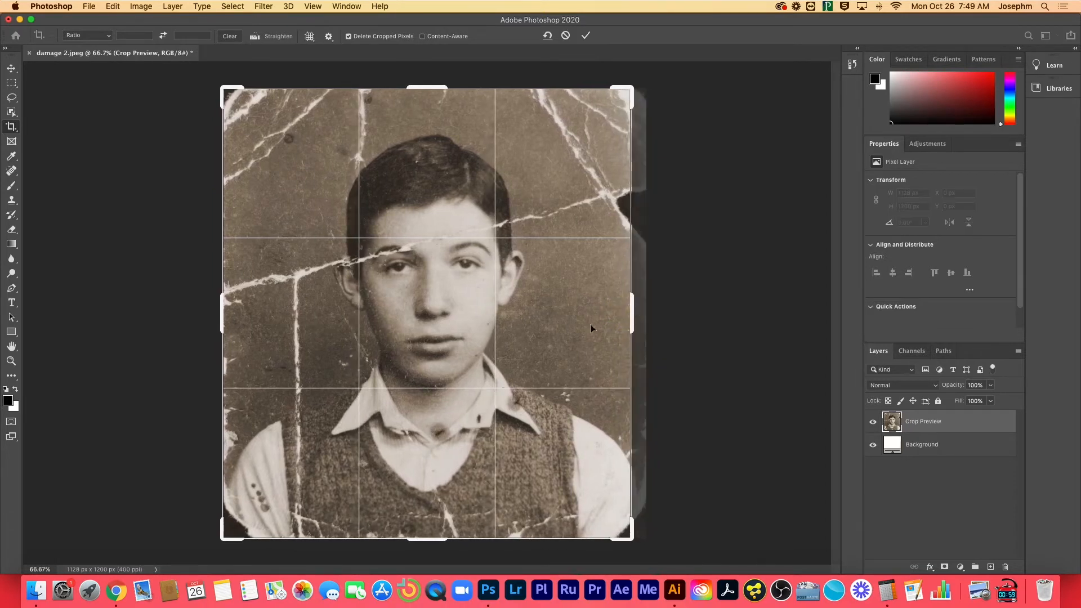
{"action": "left_click_drag", "start_coordinate": [223, 313], "coordinate": [233, 315]}
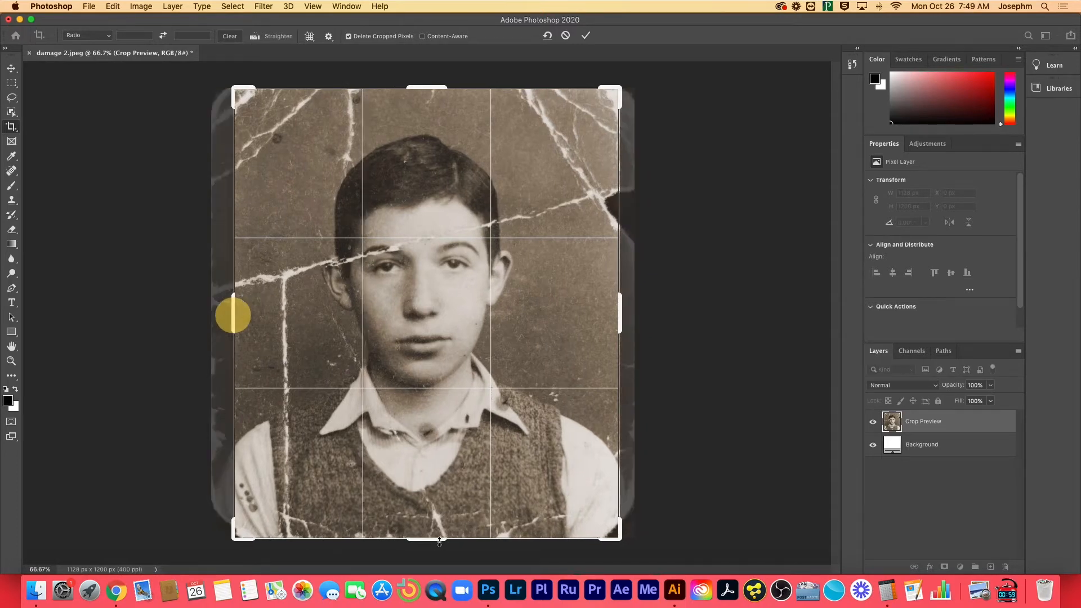
{"action": "left_click_drag", "start_coordinate": [439, 541], "coordinate": [438, 535]}
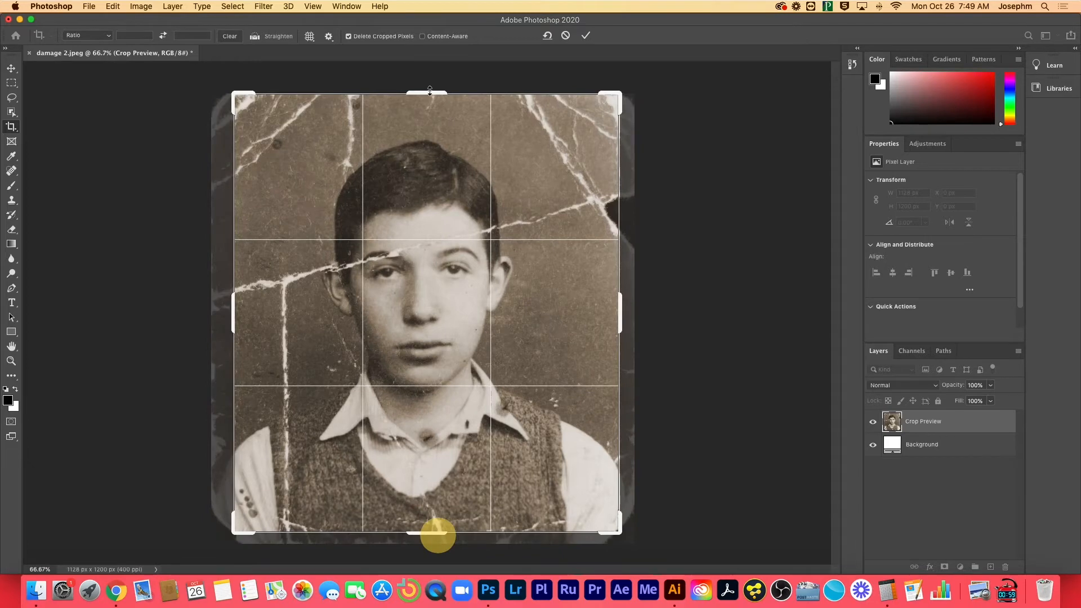
{"action": "left_click_drag", "start_coordinate": [430, 90], "coordinate": [429, 97]}
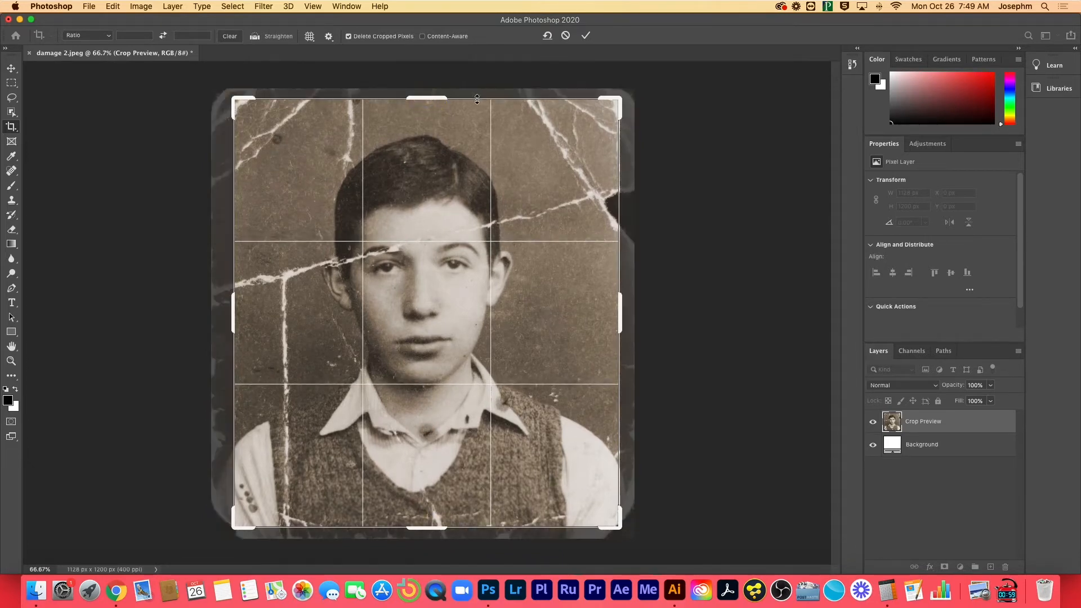
{"action": "key", "text": "Return"}
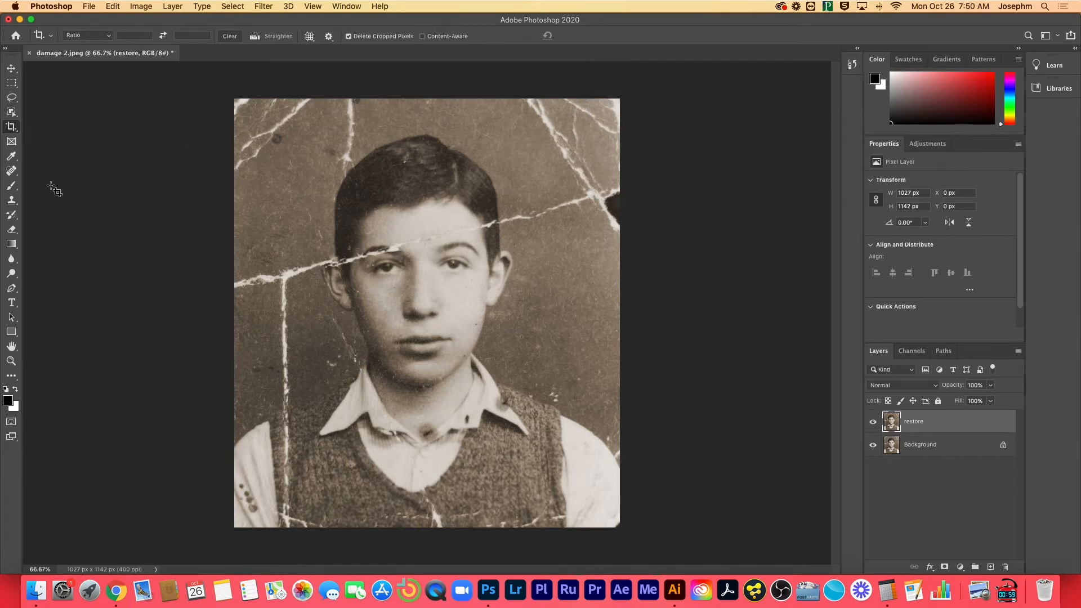
{"action": "left_click", "coordinate": [11, 203]}
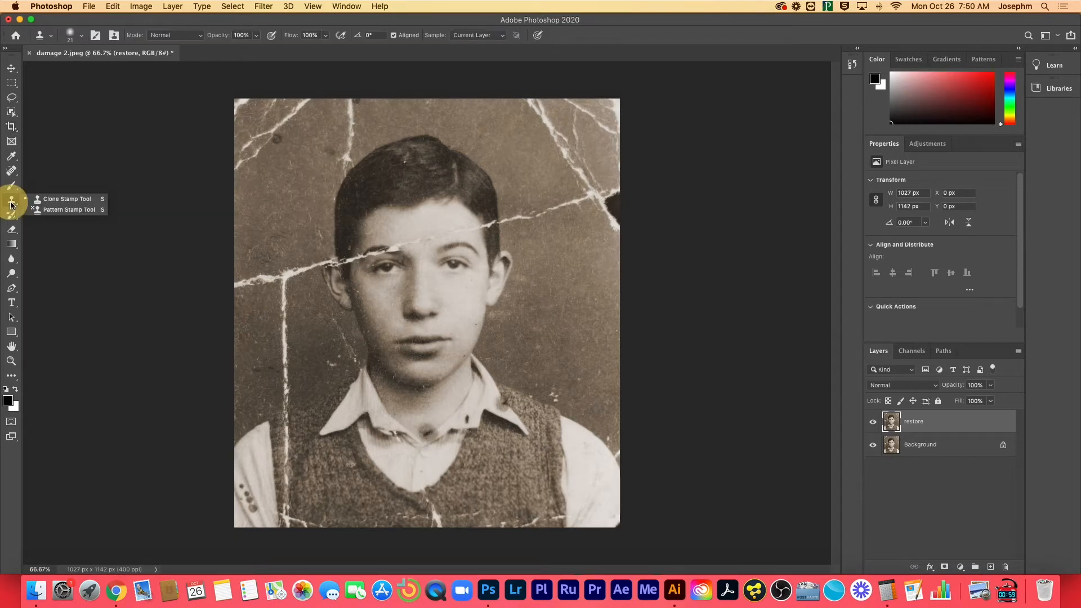
{"action": "left_click", "coordinate": [86, 161]}
{"action": "left_click", "coordinate": [627, 203]}
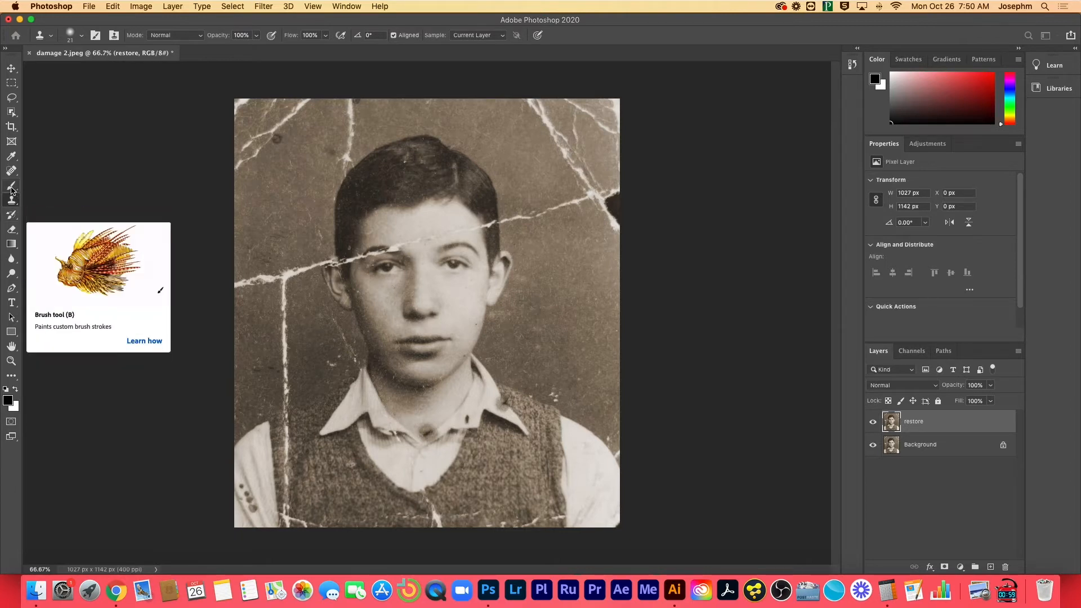
{"action": "left_click", "coordinate": [12, 189]}
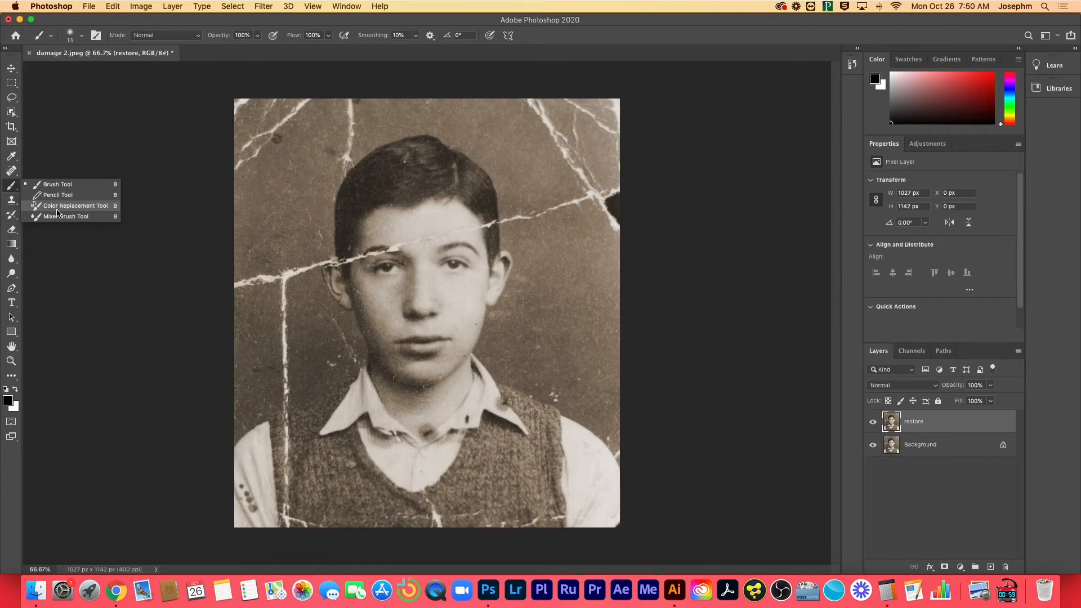
- Activate the Clone Stamp tool, adjust its brush size to 40 px and sample clean background on the photo's left side
{"action": "left_click", "coordinate": [13, 204]}
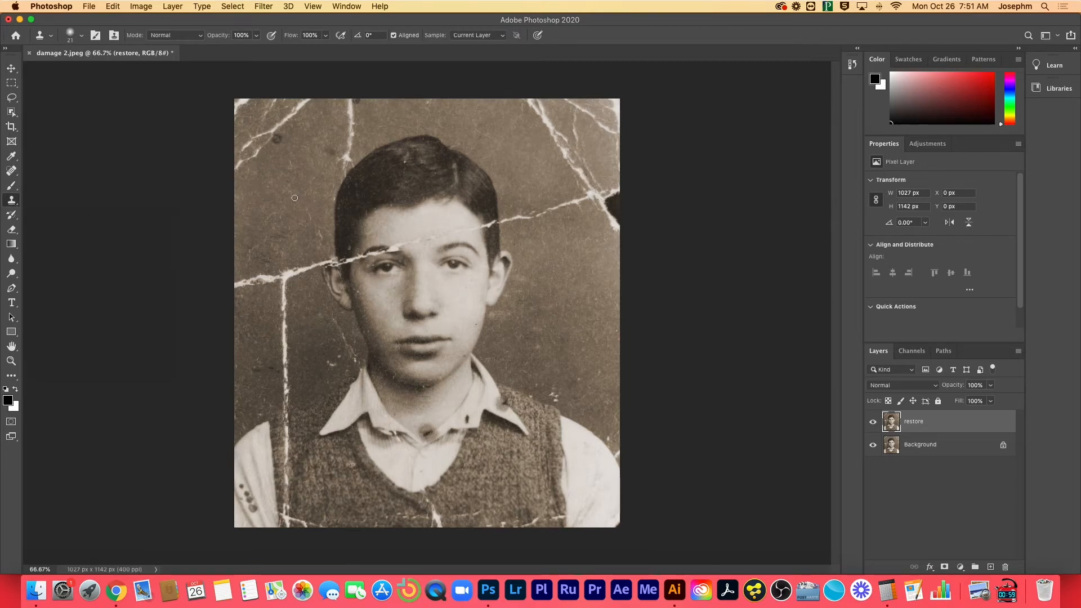
{"action": "key", "text": "bracketright"}
{"action": "key", "text": "bracketright"}
{"action": "key", "text": "bracketright"}
{"action": "key", "text": "bracketright"}
{"action": "key", "text": "bracketright"}
{"action": "key", "text": "bracketright"}
{"action": "key", "text": "alt"}
{"action": "left_click", "coordinate": [302, 186], "text": "alt"}
{"action": "key", "text": "bracketright"}
{"action": "key", "text": "bracketright"}
{"action": "key", "text": "bracketright"}
{"action": "key", "text": "bracketright"}
{"action": "key", "text": "bracketright"}
{"action": "key", "text": "bracketright"}
{"action": "key", "text": "bracketright"}
{"action": "key", "text": "bracketright"}
{"action": "key", "text": "bracketright"}
{"action": "key", "text": "bracketright"}
{"action": "key", "text": "bracketright"}
{"action": "key", "text": "bracketright"}
{"action": "key", "text": "bracketright"}
{"action": "key", "text": "bracketright"}
{"action": "left_click", "coordinate": [290, 176], "text": "alt"}
{"action": "key", "text": "bracketleft"}
{"action": "key", "text": "bracketleft"}
{"action": "key", "text": "bracketleft"}
{"action": "key", "text": "bracketleft"}
{"action": "key", "text": "bracketleft"}
{"action": "key", "text": "bracketleft"}
{"action": "left_click", "coordinate": [249, 203], "text": "alt"}
{"action": "left_click", "coordinate": [253, 189], "text": "alt"}
{"action": "key", "text": "bracketleft"}
{"action": "key", "text": "bracketleft"}
{"action": "key", "text": "bracketleft"}
{"action": "key", "text": "bracketleft"}
{"action": "key", "text": "bracketleft"}
- Clone clean background over the lower part of the diagonal crack in the photo's upper-left area
{"action": "left_click", "coordinate": [242, 164], "text": "alt"}
{"action": "left_click", "coordinate": [258, 154]}
{"action": "left_click", "coordinate": [245, 171], "text": "alt"}
{"action": "left_click", "coordinate": [257, 151]}
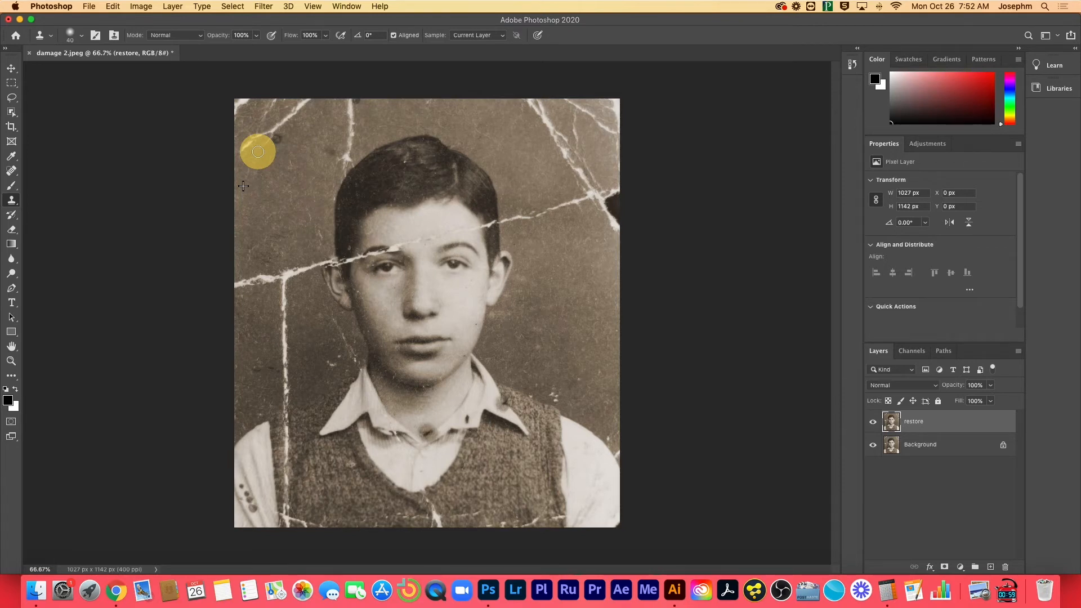
{"action": "mouse_move", "coordinate": [257, 152]}
{"action": "left_mouse_down"}
{"action": "mouse_move", "coordinate": [282, 124]}
{"action": "mouse_move", "coordinate": [254, 141]}
{"action": "left_mouse_up"}
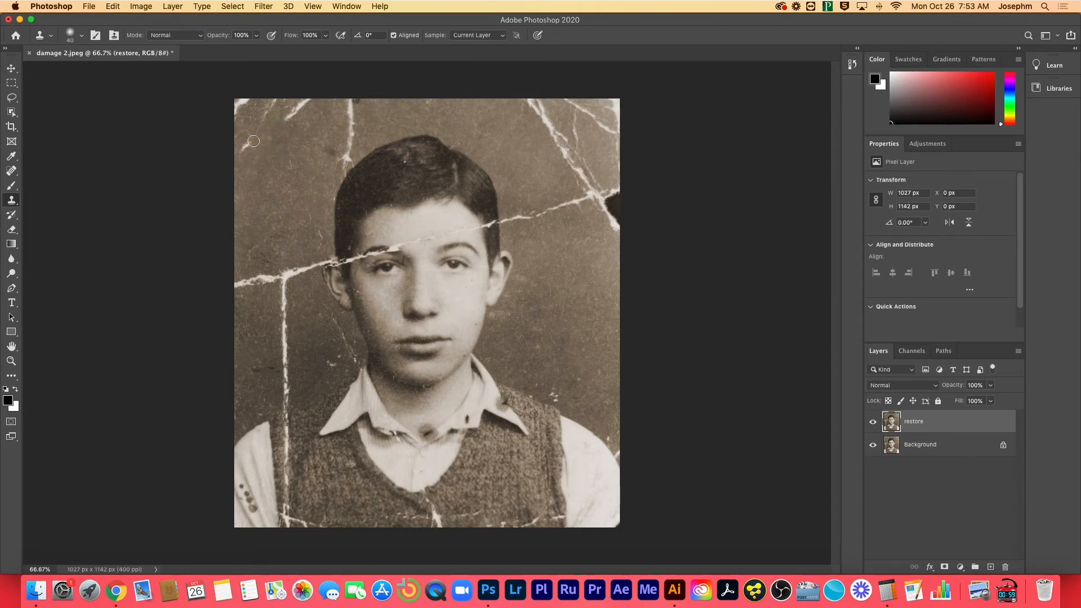
- Clone out the remaining pieces of the upper-left crack, up to the photo's top edge and out toward its left edge
{"action": "left_click", "coordinate": [282, 159], "text": "alt"}
{"action": "left_click_drag", "start_coordinate": [287, 119], "coordinate": [297, 107]}
{"action": "left_click", "coordinate": [298, 106]}
{"action": "left_click", "coordinate": [303, 105]}
{"action": "left_click", "coordinate": [308, 102]}
{"action": "left_click", "coordinate": [282, 147], "text": "alt"}
{"action": "left_click", "coordinate": [247, 144]}
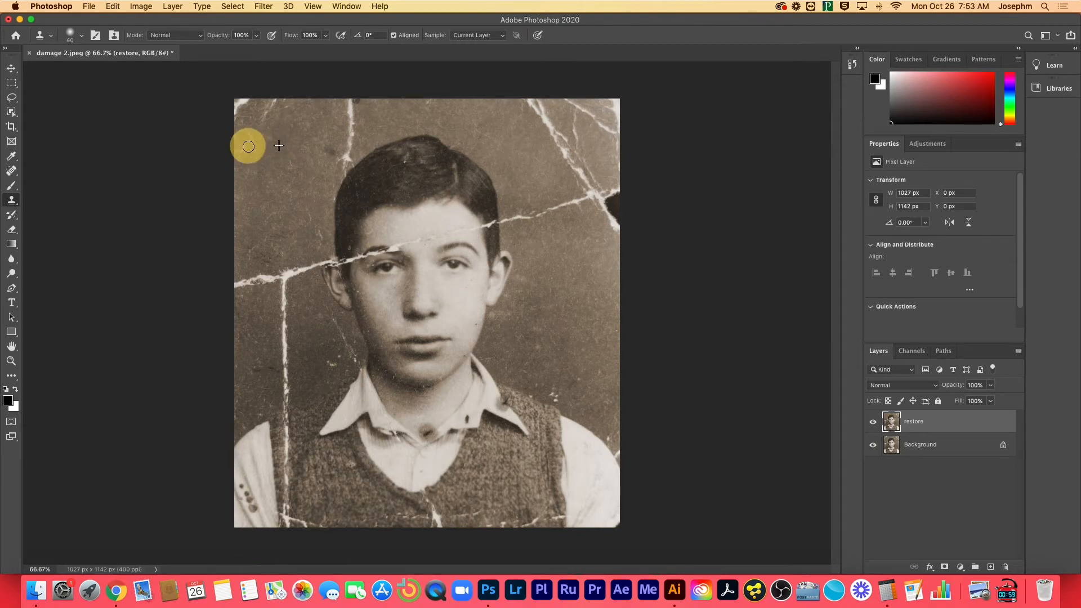
{"action": "left_click", "coordinate": [249, 141]}
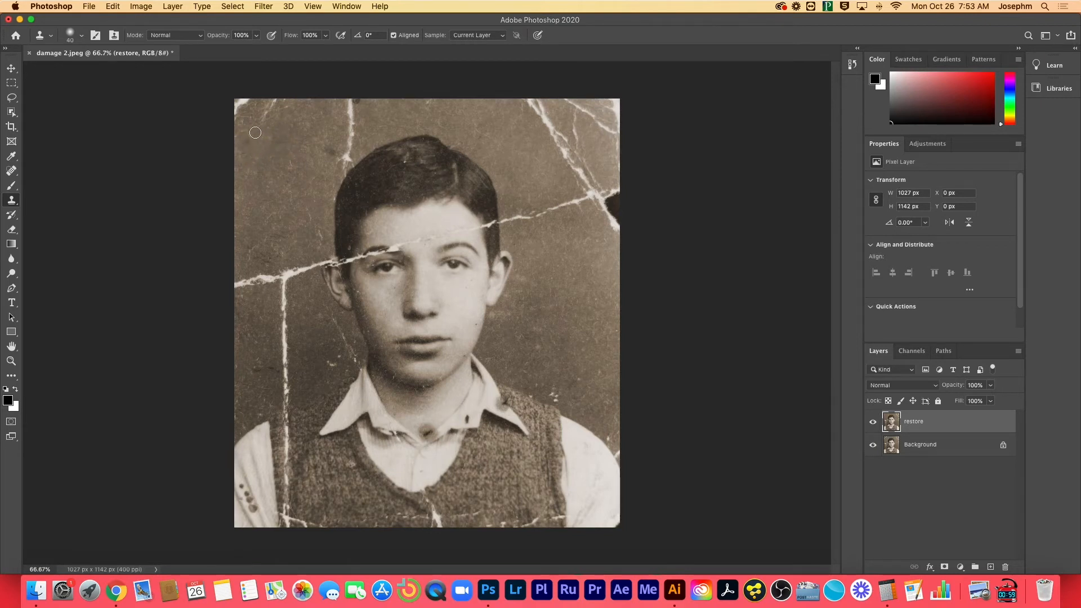
{"action": "left_click", "coordinate": [259, 130]}
- Clone background over the vertical crack running from the photo's top edge down to the boy's hair
{"action": "left_click", "coordinate": [304, 134], "text": "alt"}
{"action": "mouse_move", "coordinate": [350, 107]}
{"action": "left_mouse_down"}
{"action": "mouse_move", "coordinate": [299, 123]}
{"action": "mouse_move", "coordinate": [348, 131]}
{"action": "mouse_move", "coordinate": [347, 154]}
{"action": "mouse_move", "coordinate": [320, 125]}
{"action": "mouse_move", "coordinate": [334, 152]}
{"action": "left_mouse_up"}
{"action": "left_click", "coordinate": [295, 124], "text": "alt"}
{"action": "left_click", "coordinate": [320, 125], "text": "alt"}
{"action": "left_click", "coordinate": [350, 124], "text": "alt"}
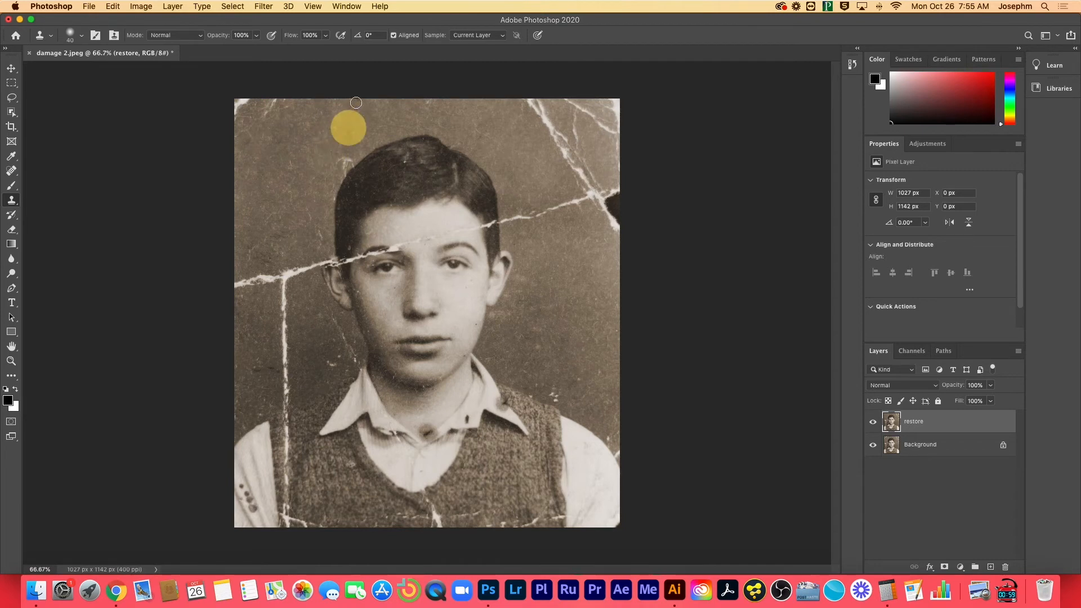
{"action": "left_click", "coordinate": [356, 102]}
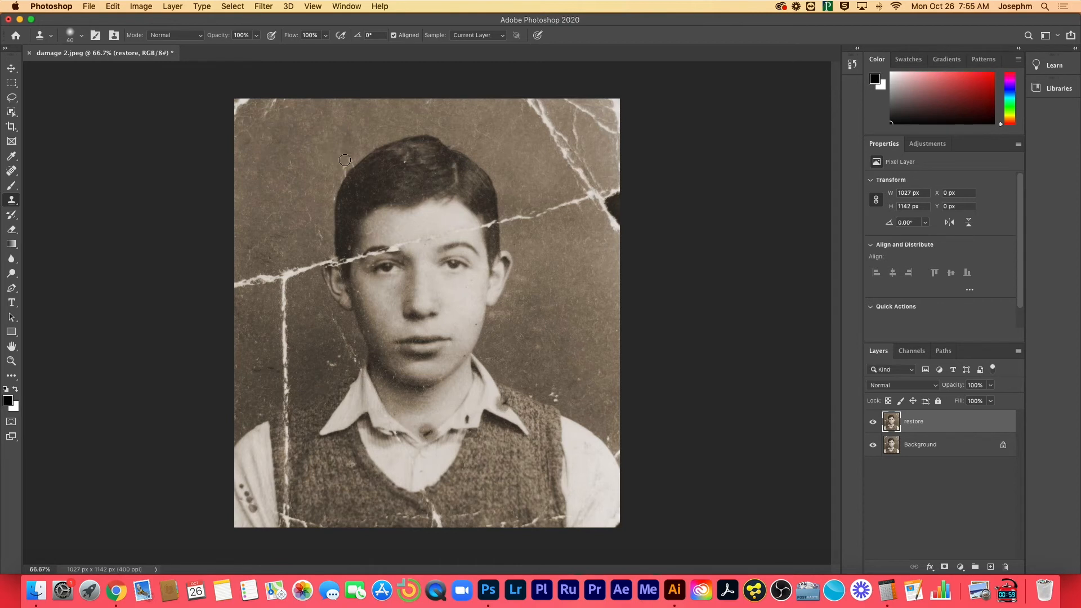
{"action": "left_click", "coordinate": [344, 161]}
- Clone background over the upper part of the long diagonal crack to the right of the boy's head
{"action": "left_click", "coordinate": [531, 102]}
{"action": "left_click", "coordinate": [539, 112]}
{"action": "left_click", "coordinate": [545, 118]}
{"action": "left_click", "coordinate": [519, 107], "text": "alt"}
{"action": "left_click_drag", "start_coordinate": [539, 104], "coordinate": [568, 158]}
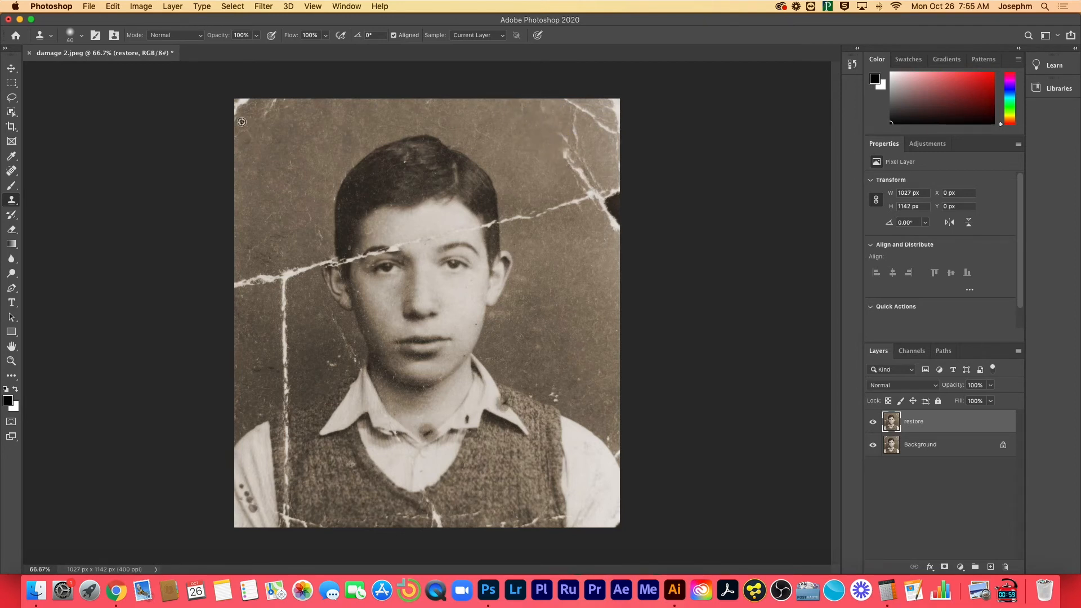
- Clone out the thin branching crack in the upper-right background and continue down the diagonal crack
{"action": "left_click", "coordinate": [289, 133], "text": "alt"}
{"action": "left_click", "coordinate": [580, 123]}
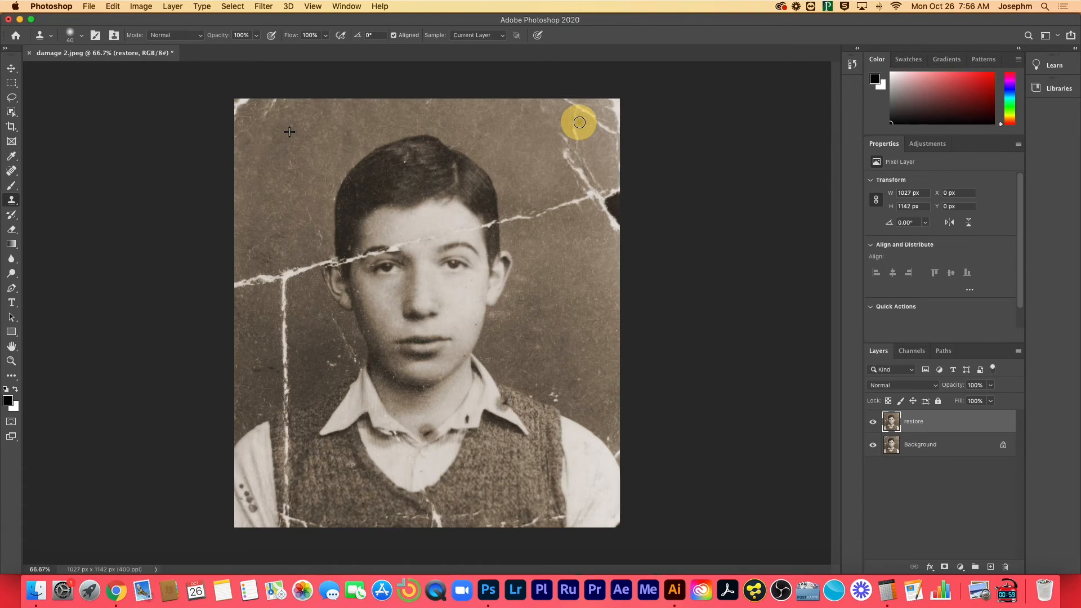
{"action": "left_click", "coordinate": [579, 122]}
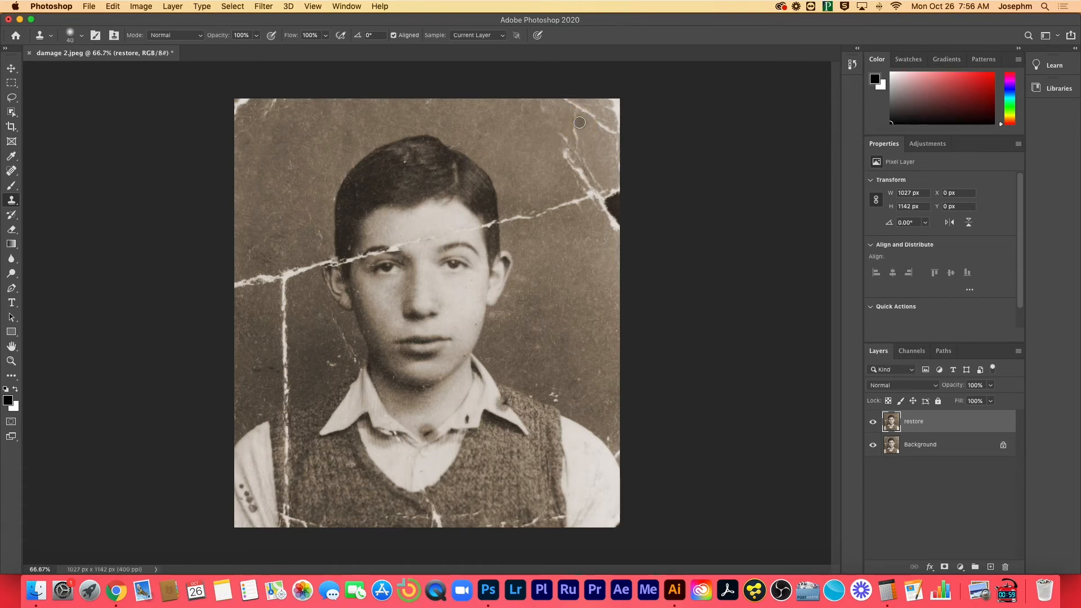
{"action": "left_click", "coordinate": [525, 121], "text": "super"}
{"action": "left_click", "coordinate": [573, 121]}
{"action": "left_click", "coordinate": [550, 119]}
{"action": "left_click", "coordinate": [570, 123]}
{"action": "left_click", "coordinate": [561, 135]}
{"action": "mouse_move", "coordinate": [566, 141]}
{"action": "left_mouse_down"}
{"action": "mouse_move", "coordinate": [575, 148]}
{"action": "mouse_move", "coordinate": [563, 154]}
{"action": "mouse_move", "coordinate": [580, 175]}
{"action": "mouse_move", "coordinate": [581, 154]}
{"action": "mouse_move", "coordinate": [593, 176]}
{"action": "left_mouse_up"}
- Resample nearby background and clone away the last piece of the diagonal crack just above the long horizontal tear
{"action": "left_click", "coordinate": [538, 138], "text": "alt"}
{"action": "left_click", "coordinate": [557, 130], "text": "alt"}
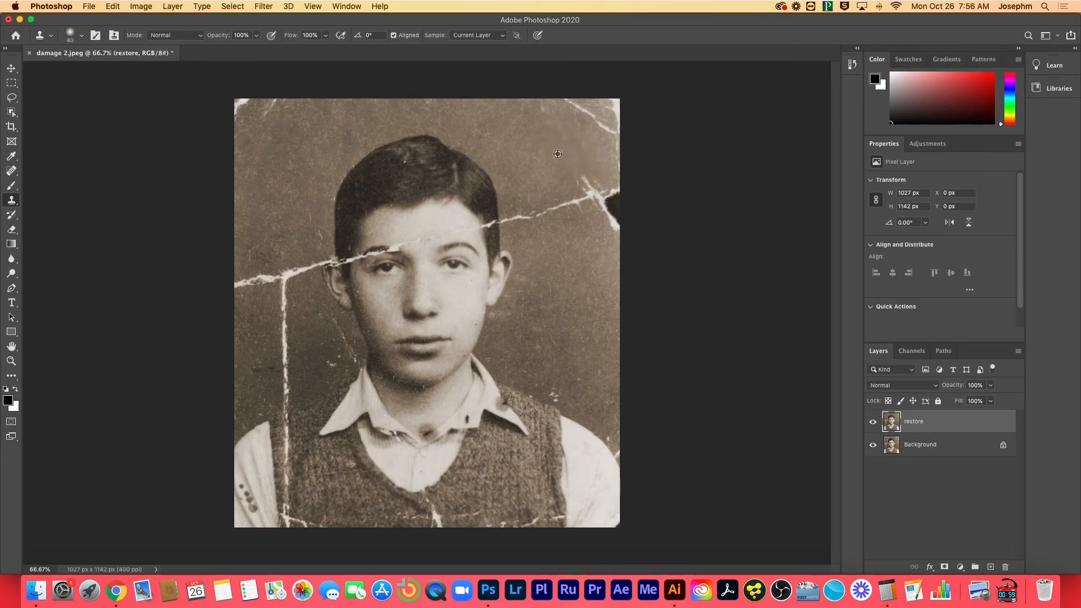
{"action": "left_click", "coordinate": [579, 171], "text": "alt"}
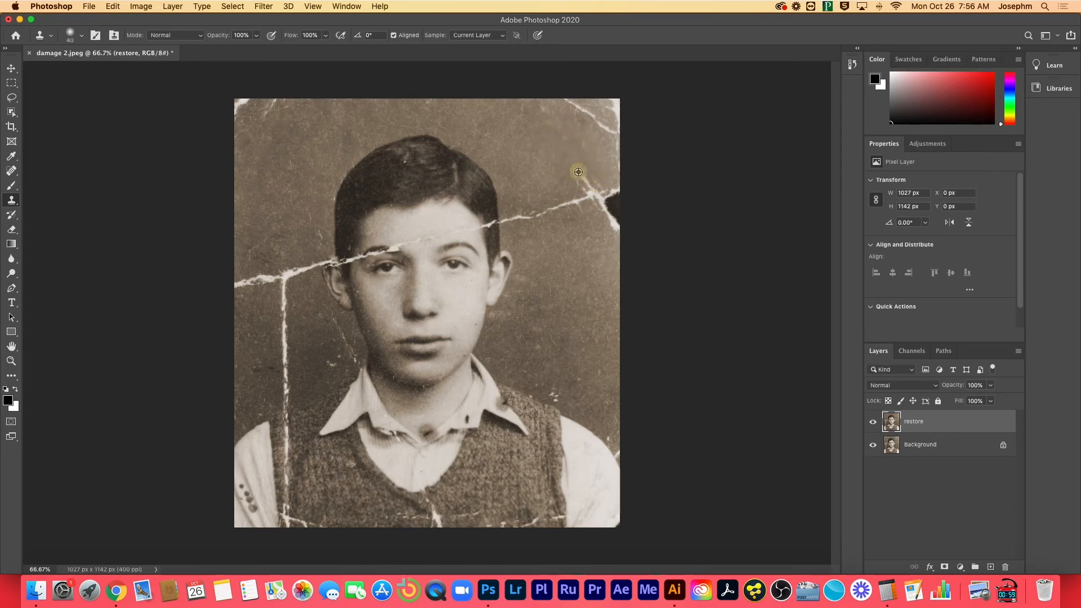
{"action": "left_click", "coordinate": [500, 120], "text": "alt"}
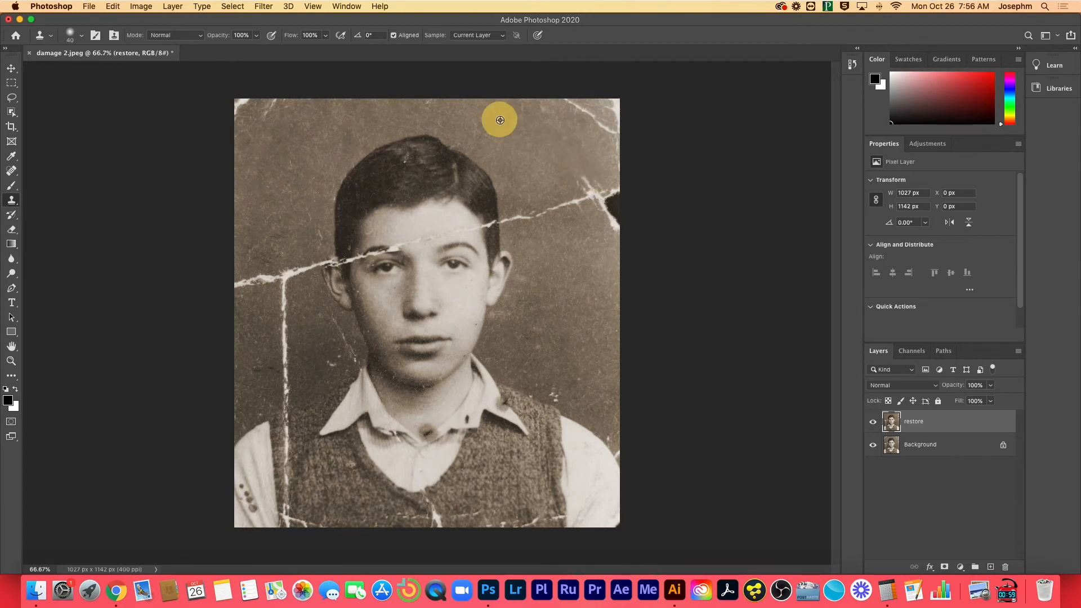
{"action": "left_click_drag", "start_coordinate": [587, 188], "coordinate": [581, 185]}
{"action": "left_click", "coordinate": [580, 183]}
{"action": "left_click", "coordinate": [555, 146], "text": "alt"}
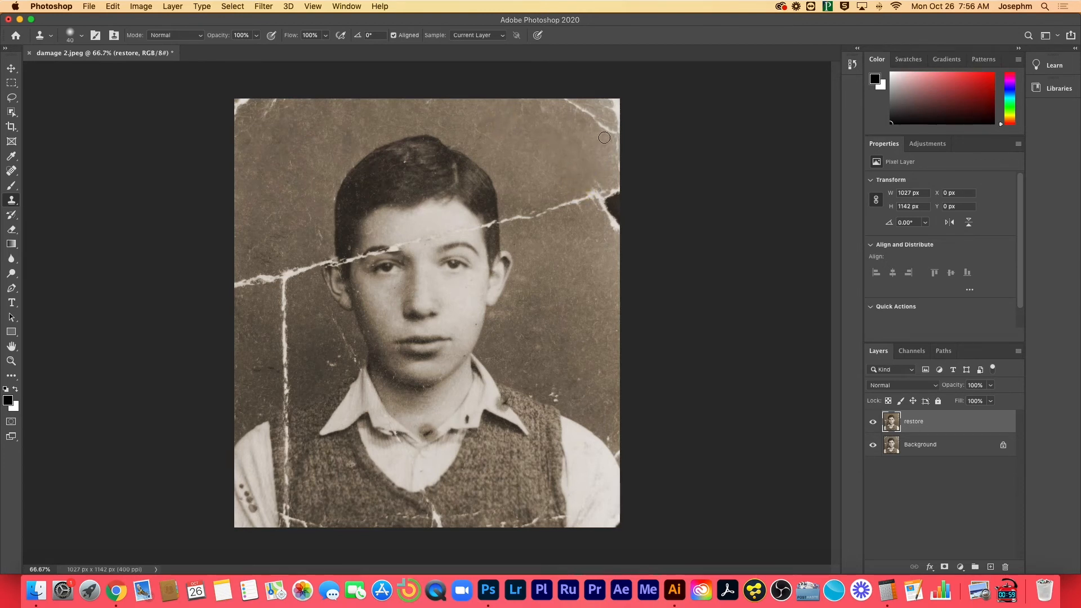
- Clone background over the crack cutting across the photo's top-right corner
{"action": "left_click", "coordinate": [612, 136]}
{"action": "mouse_move", "coordinate": [612, 135]}
{"action": "left_mouse_down"}
{"action": "mouse_move", "coordinate": [575, 107]}
{"action": "mouse_move", "coordinate": [594, 152]}
{"action": "mouse_move", "coordinate": [607, 132]}
{"action": "mouse_move", "coordinate": [565, 100]}
{"action": "left_mouse_up"}
{"action": "left_click", "coordinate": [594, 151], "text": "alt"}
- Use the content-aware Spot Healing Brush to heal the worn white marks in the photo's top-left corner
{"action": "left_click", "coordinate": [12, 201]}
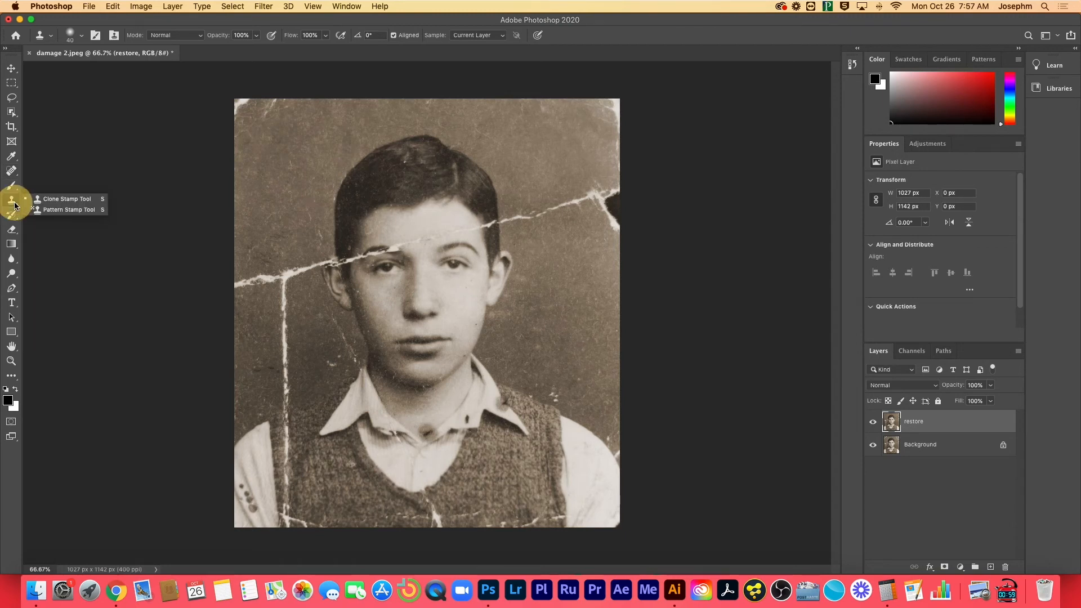
{"action": "left_click", "coordinate": [12, 172]}
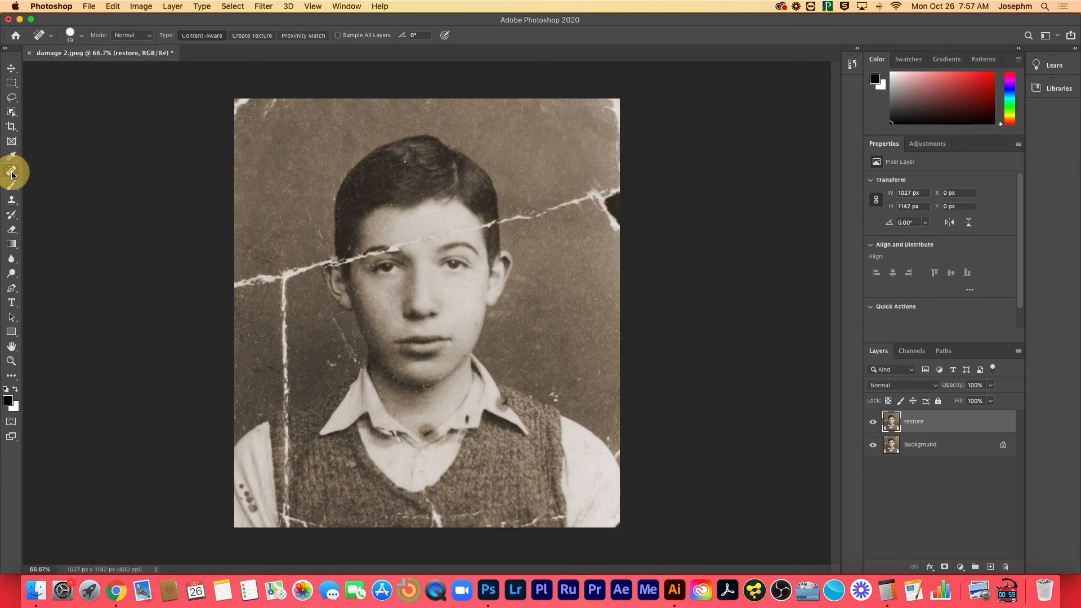
{"action": "mouse_move", "coordinate": [13, 175]}
{"action": "left_mouse_down"}
{"action": "mouse_move", "coordinate": [81, 174]}
{"action": "mouse_move", "coordinate": [103, 193]}
{"action": "mouse_move", "coordinate": [101, 174]}
{"action": "left_mouse_up"}
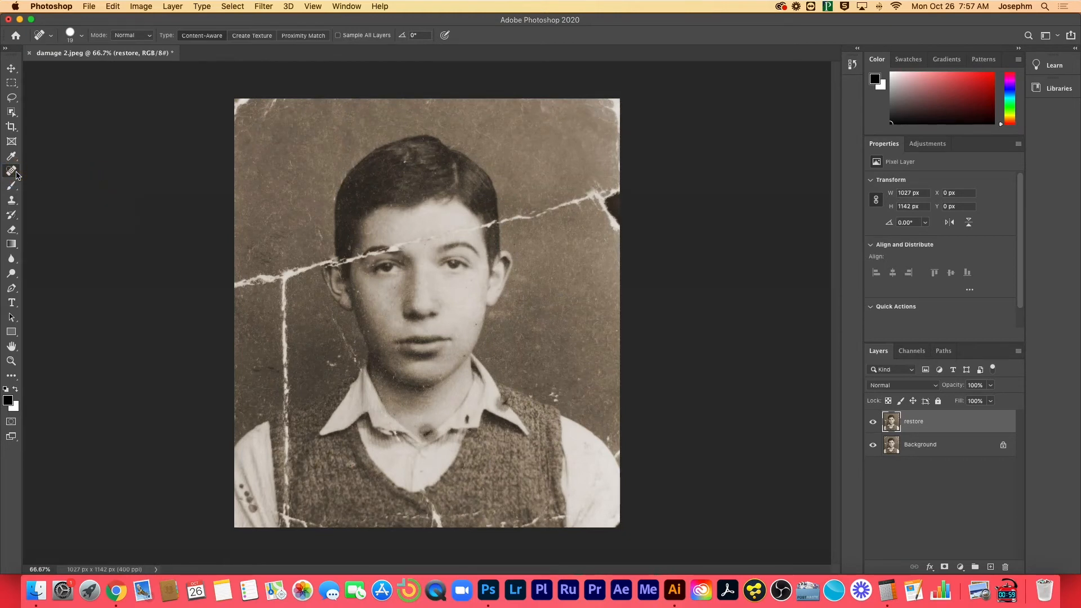
{"action": "left_click_drag", "start_coordinate": [17, 175], "coordinate": [80, 173]}
{"action": "mouse_move", "coordinate": [237, 134]}
{"action": "left_mouse_down"}
{"action": "mouse_move", "coordinate": [275, 101]}
{"action": "mouse_move", "coordinate": [241, 113]}
{"action": "mouse_move", "coordinate": [240, 125]}
{"action": "mouse_move", "coordinate": [239, 101]}
{"action": "mouse_move", "coordinate": [267, 101]}
{"action": "mouse_move", "coordinate": [243, 125]}
{"action": "mouse_move", "coordinate": [236, 117]}
{"action": "left_mouse_up"}
{"action": "left_click", "coordinate": [254, 104]}
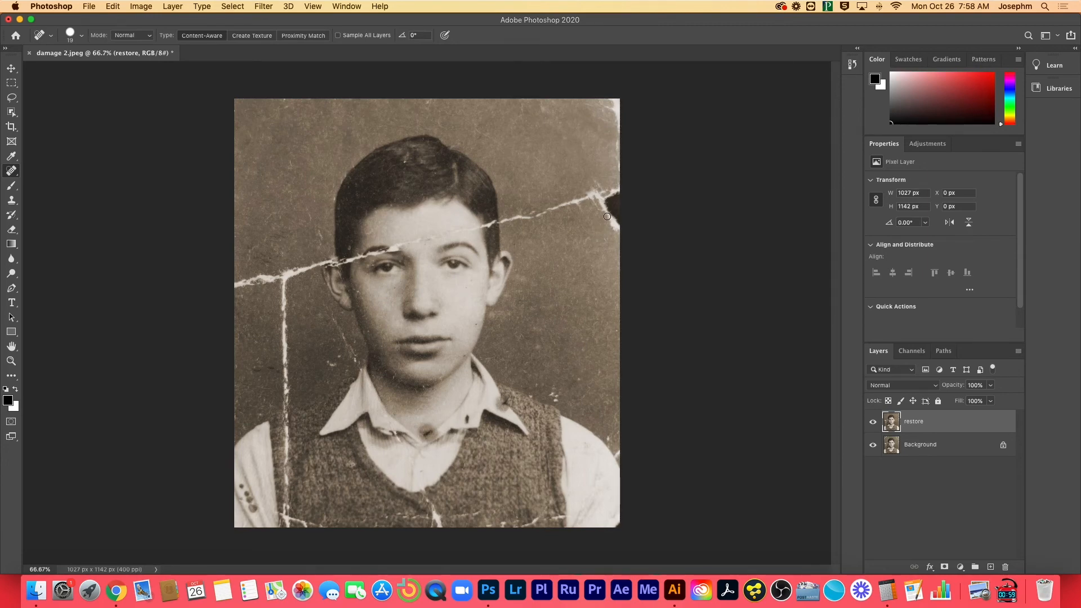
- Heal the black torn patch and its white border at the photo's right edge
{"action": "mouse_move", "coordinate": [607, 188]}
{"action": "left_mouse_down"}
{"action": "mouse_move", "coordinate": [603, 225]}
{"action": "mouse_move", "coordinate": [617, 195]}
{"action": "mouse_move", "coordinate": [618, 225]}
{"action": "mouse_move", "coordinate": [612, 189]}
{"action": "mouse_move", "coordinate": [598, 221]}
{"action": "mouse_move", "coordinate": [622, 230]}
{"action": "mouse_move", "coordinate": [612, 189]}
{"action": "left_mouse_up"}
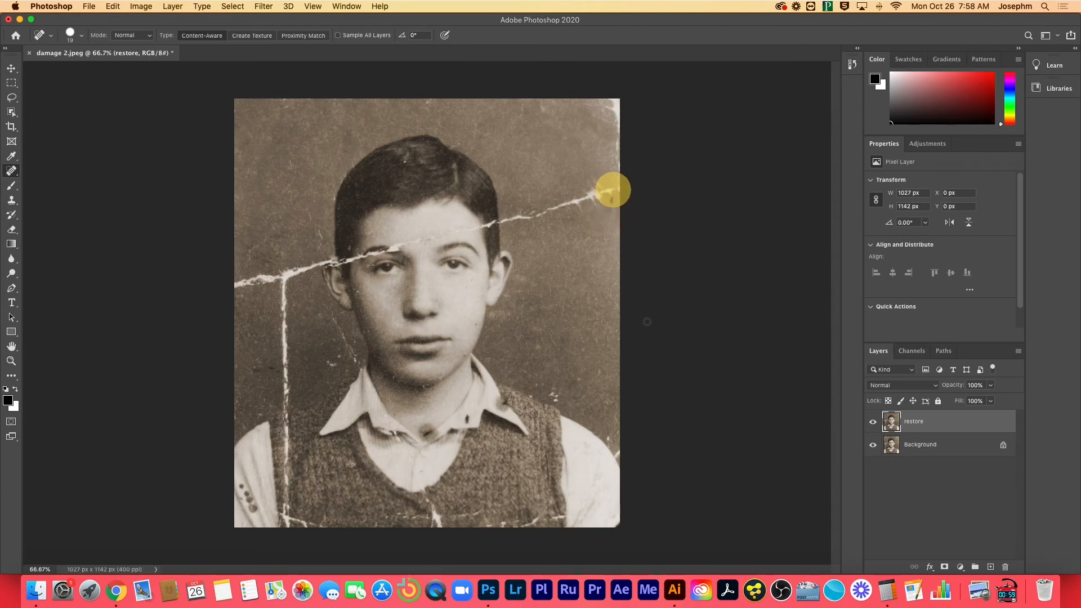
{"action": "left_click", "coordinate": [664, 311]}
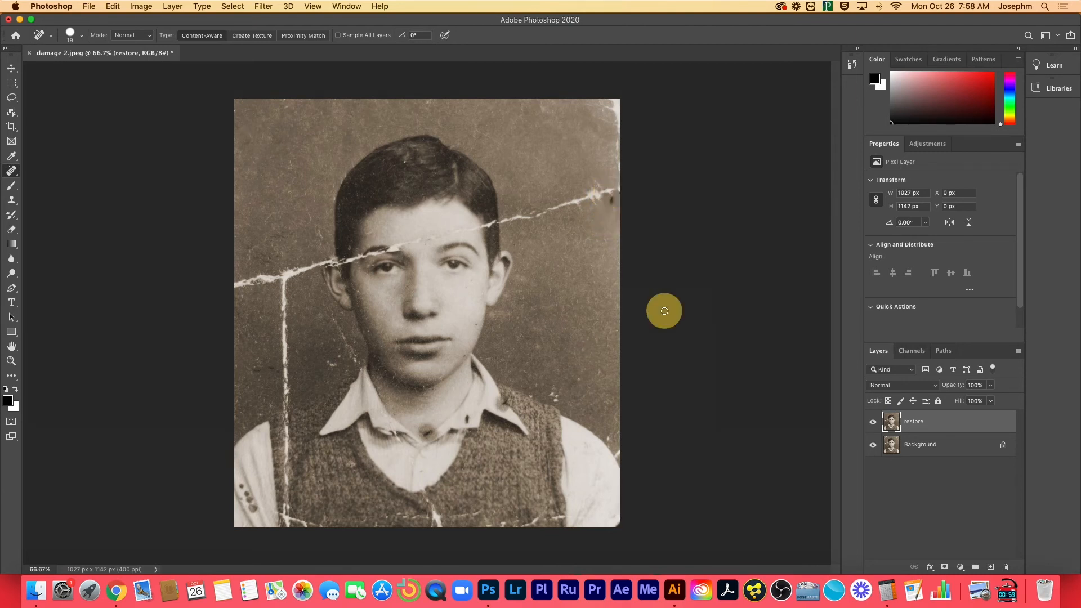
{"action": "left_click", "coordinate": [609, 198]}
- Heal the long tear from the photo's right edge toward the boy's head and the specks in the background above his shoulder
{"action": "left_click_drag", "start_coordinate": [617, 188], "coordinate": [523, 218]}
{"action": "left_click_drag", "start_coordinate": [601, 196], "coordinate": [576, 195]}
{"action": "left_click", "coordinate": [578, 380]}
{"action": "left_click", "coordinate": [598, 367]}
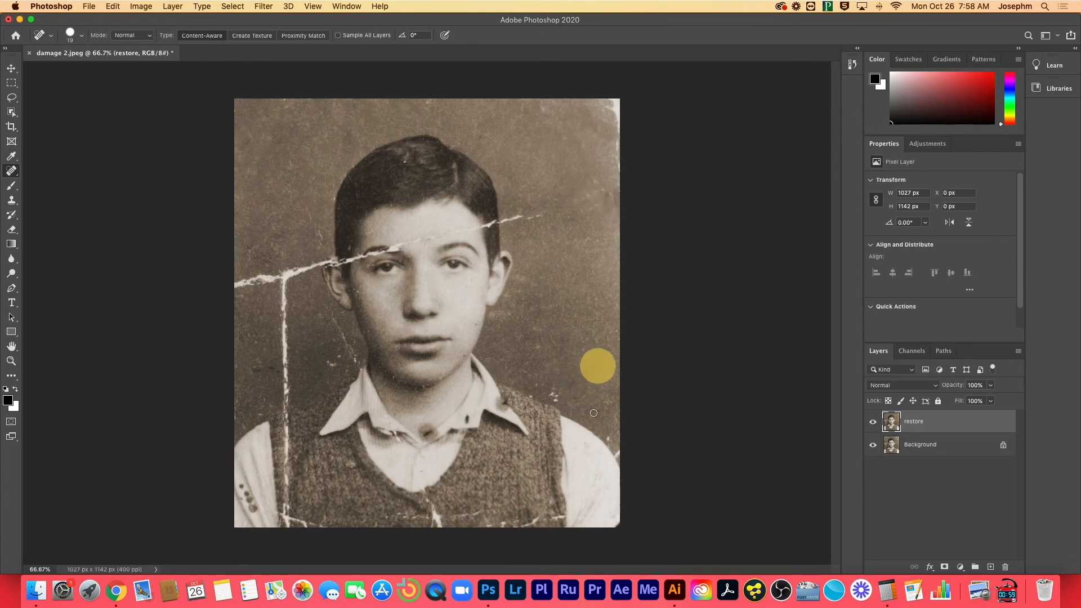
- Heal the specks above the boy's shoulder and the upper part of the vertical crack, down to his vest, with the Spot Healing Brush
{"action": "left_click", "coordinate": [555, 402]}
{"action": "left_click", "coordinate": [551, 394]}
{"action": "left_click_drag", "start_coordinate": [283, 285], "coordinate": [278, 368]}
{"action": "left_click_drag", "start_coordinate": [287, 298], "coordinate": [282, 373]}
{"action": "left_click_drag", "start_coordinate": [283, 333], "coordinate": [284, 371]}
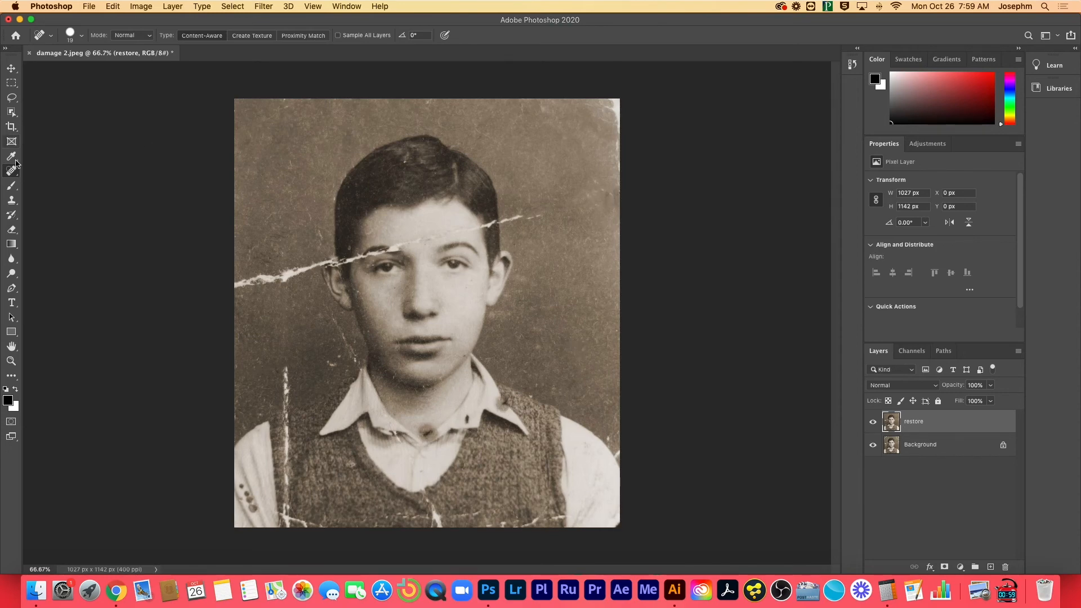
- Use the Healing Brush with a sampled background source to remove the crack's end on the background beside the boy's head
{"action": "left_click", "coordinate": [13, 177]}
{"action": "left_click_drag", "start_coordinate": [12, 177], "coordinate": [88, 183]}
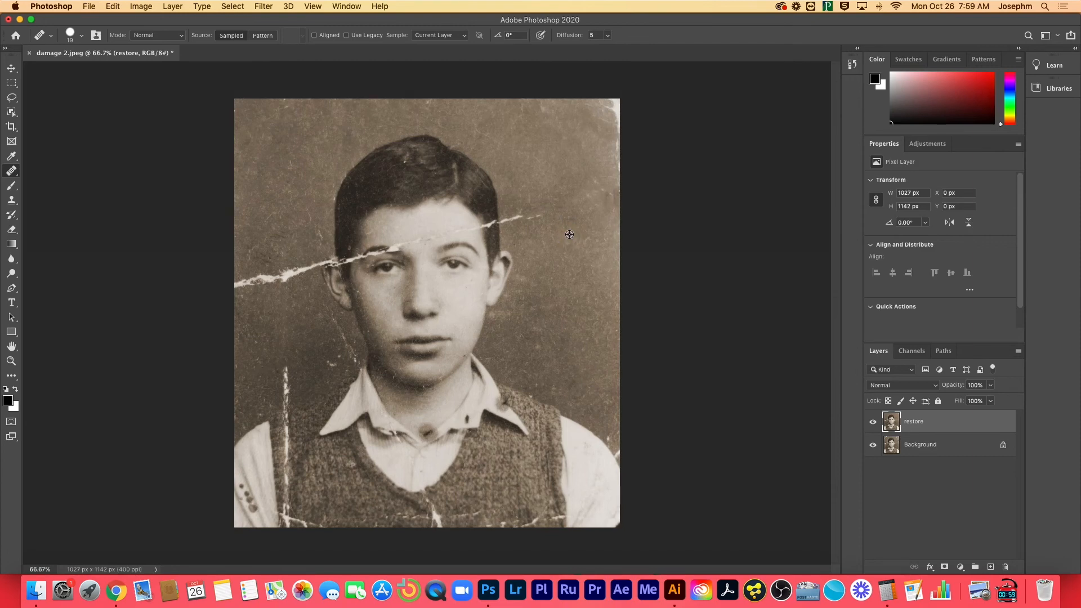
{"action": "left_click_drag", "start_coordinate": [539, 215], "coordinate": [503, 223]}
- Use the Patch tool to cover the photo's worn top-right corner and the white crack from the left edge to the boy's head with clean background
{"action": "left_click", "coordinate": [14, 176]}
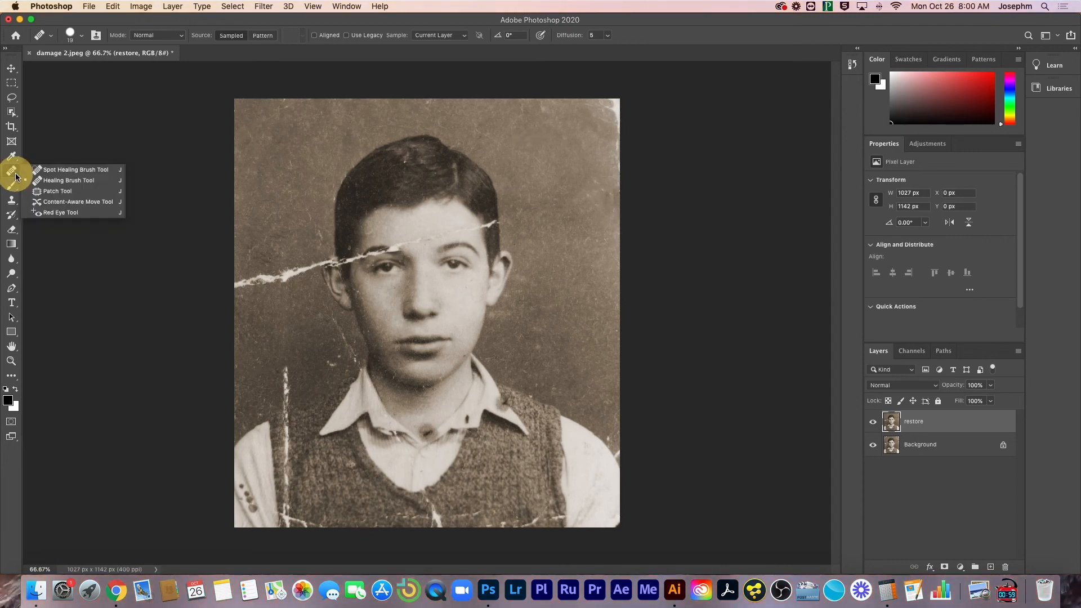
{"action": "left_click", "coordinate": [83, 189]}
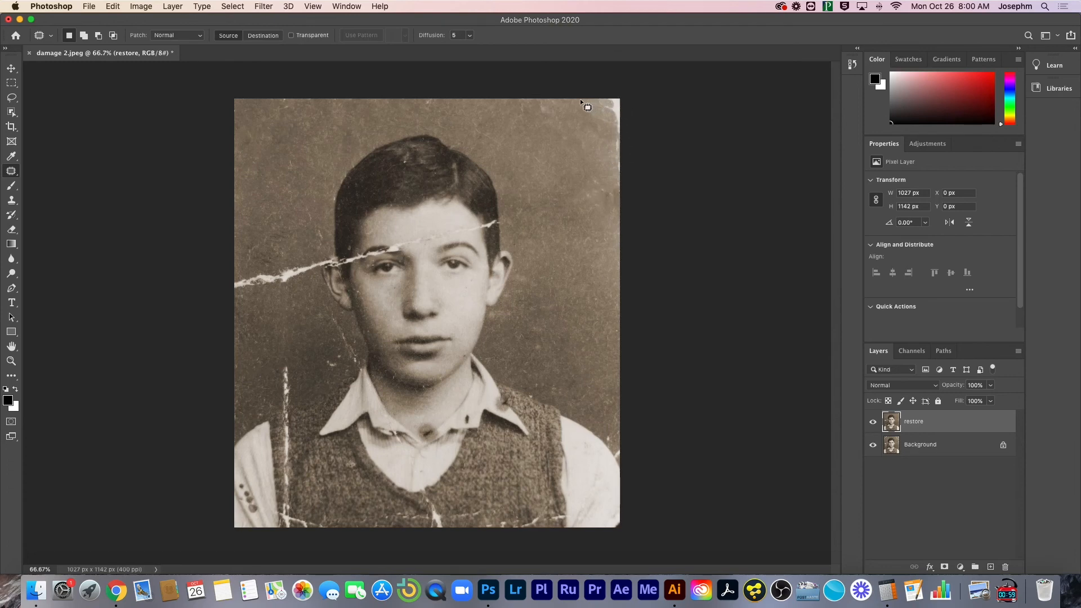
{"action": "mouse_move", "coordinate": [579, 99]}
{"action": "left_mouse_down"}
{"action": "mouse_move", "coordinate": [623, 108]}
{"action": "mouse_move", "coordinate": [616, 160]}
{"action": "mouse_move", "coordinate": [599, 162]}
{"action": "mouse_move", "coordinate": [583, 144]}
{"action": "mouse_move", "coordinate": [583, 97]}
{"action": "left_mouse_up"}
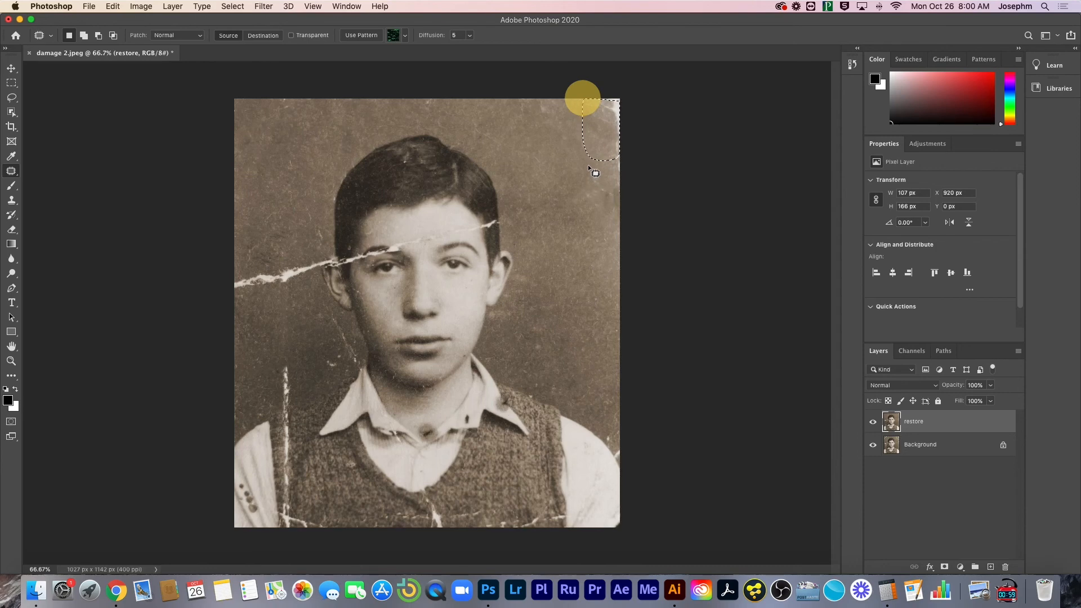
{"action": "left_click_drag", "start_coordinate": [597, 133], "coordinate": [553, 163]}
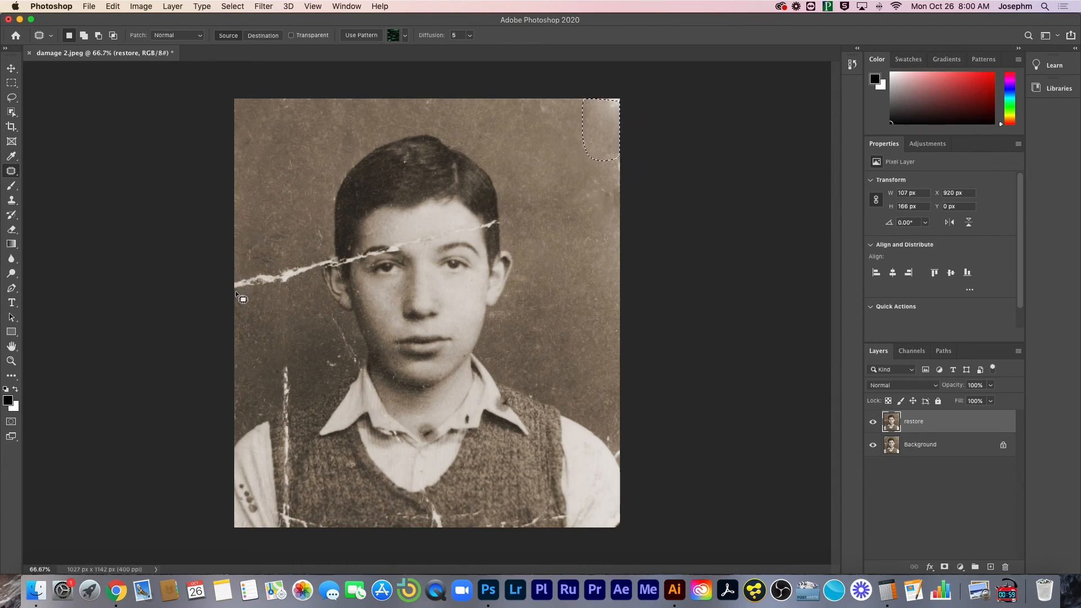
{"action": "mouse_move", "coordinate": [319, 278]}
{"action": "left_mouse_down"}
{"action": "mouse_move", "coordinate": [274, 257]}
{"action": "mouse_move", "coordinate": [239, 273]}
{"action": "mouse_move", "coordinate": [235, 290]}
{"action": "mouse_move", "coordinate": [284, 259]}
{"action": "mouse_move", "coordinate": [285, 216]}
{"action": "left_mouse_up"}
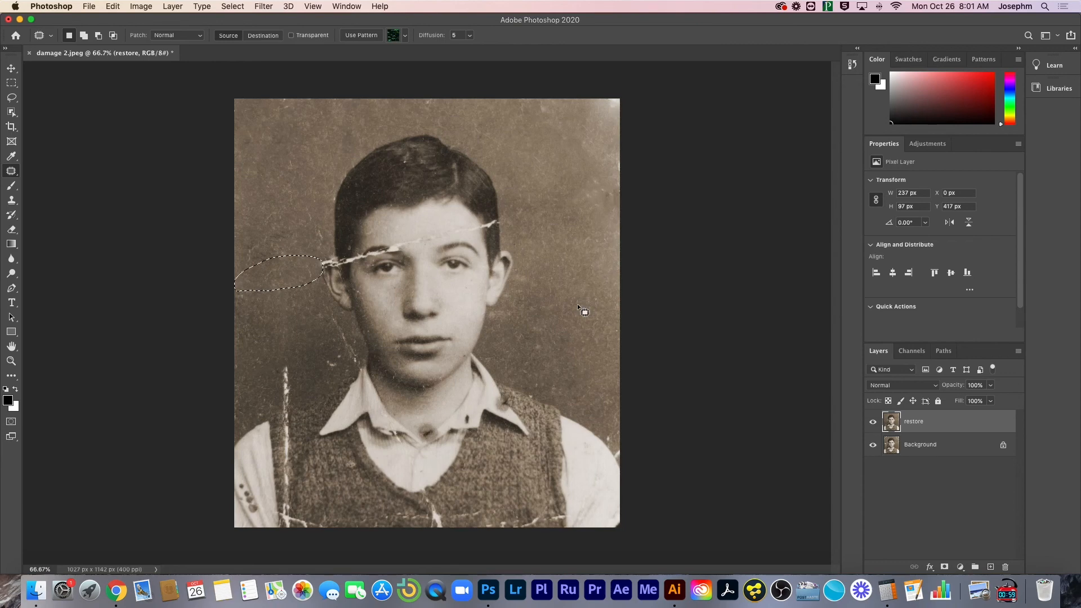
- Switch to the Clone Stamp tool
{"action": "left_click", "coordinate": [11, 200]}
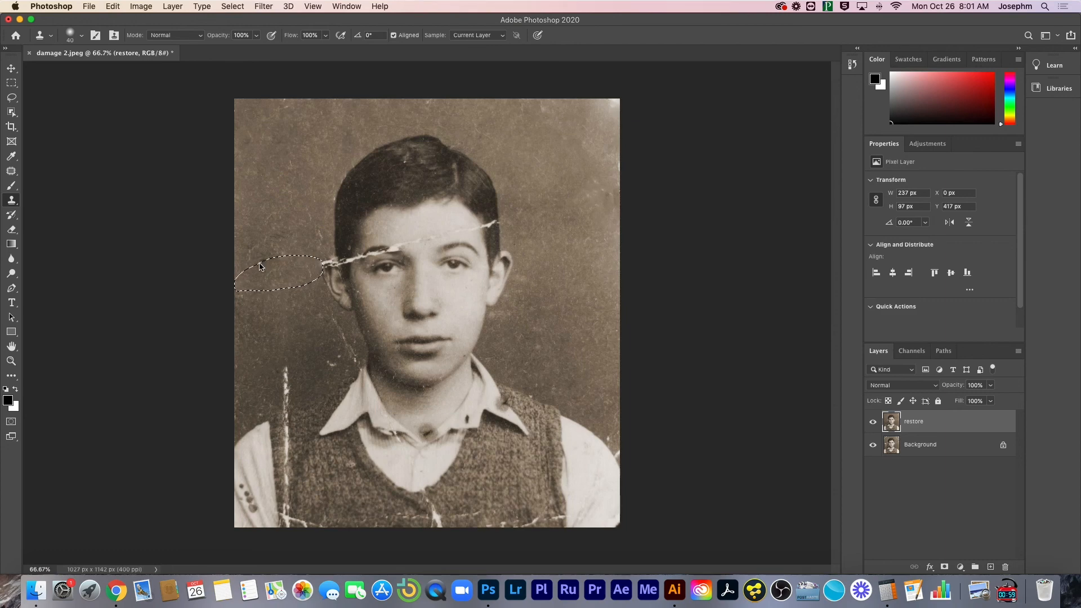
{"action": "key", "text": "super+d"}
{"action": "left_click", "coordinate": [141, 6]}
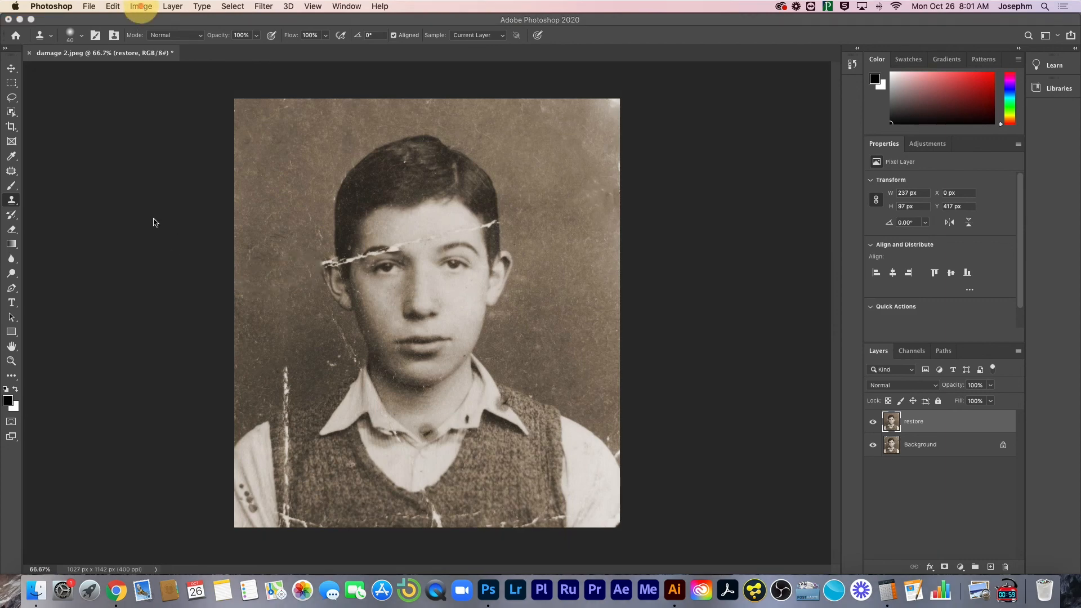
{"action": "left_click", "coordinate": [179, 181]}
{"action": "left_click", "coordinate": [11, 200]}
{"action": "left_click", "coordinate": [15, 203]}
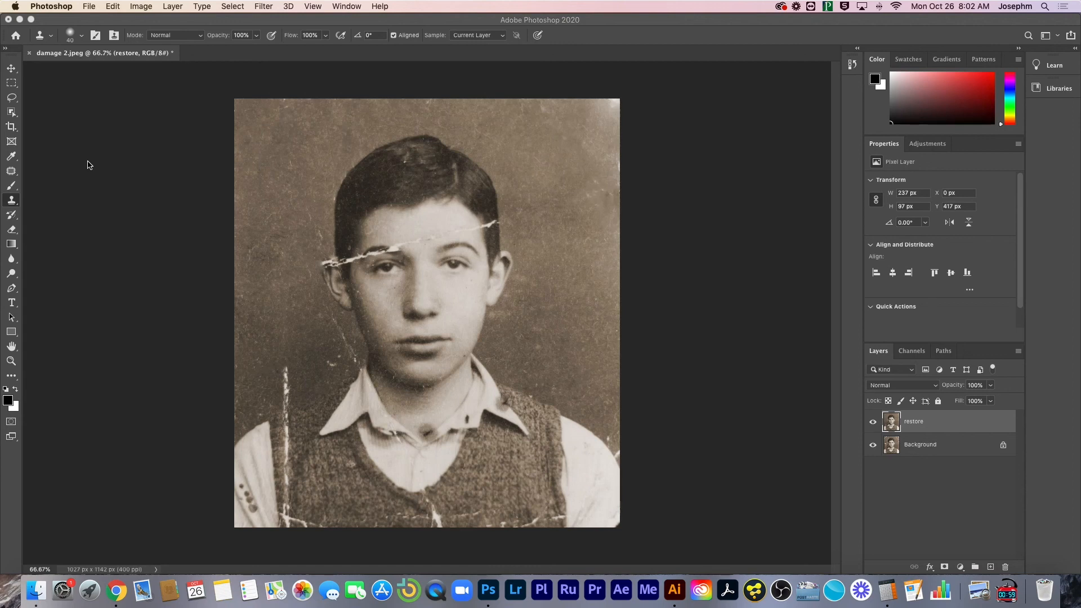
- Set up saving a JPEG copy as damage 2.jpg in Downloads on the computer, and cancel without saving
{"action": "left_click", "coordinate": [89, 8]}
{"action": "left_click", "coordinate": [90, 8]}
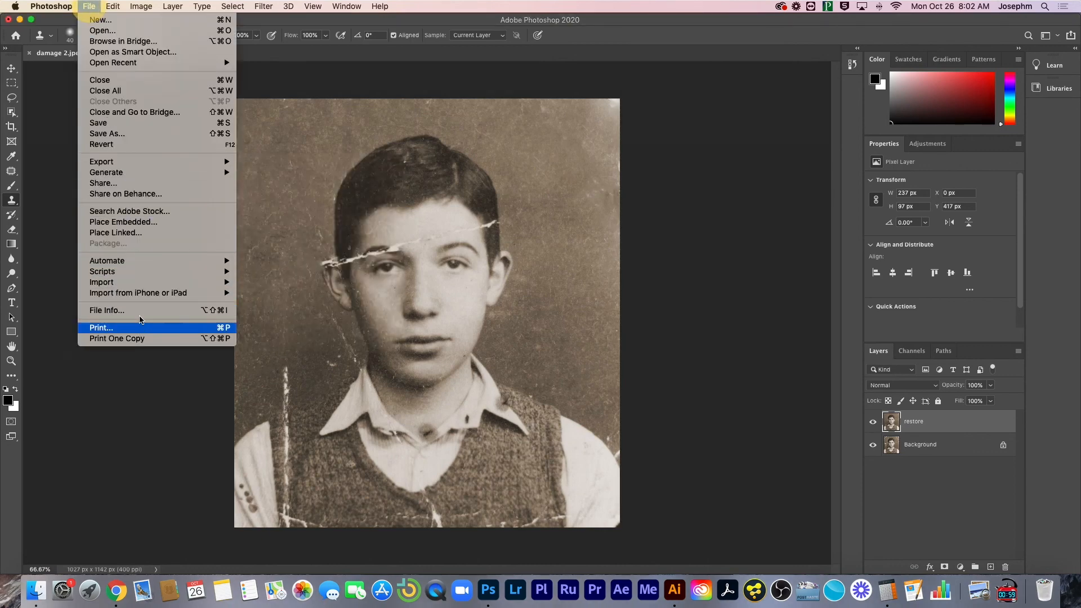
{"action": "left_click", "coordinate": [121, 136]}
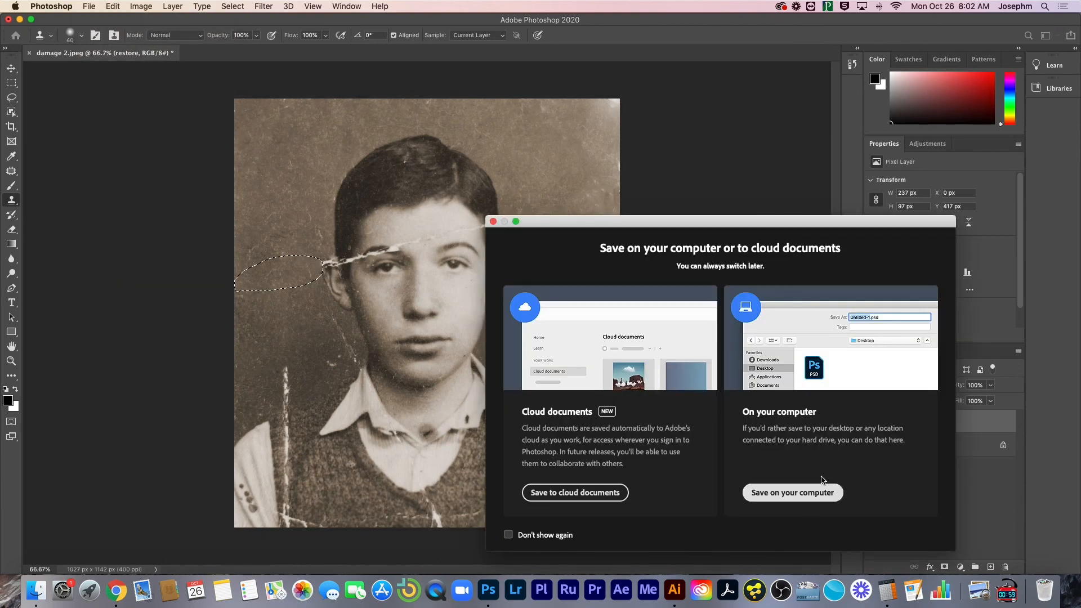
{"action": "left_click_drag", "start_coordinate": [734, 222], "coordinate": [607, 79]}
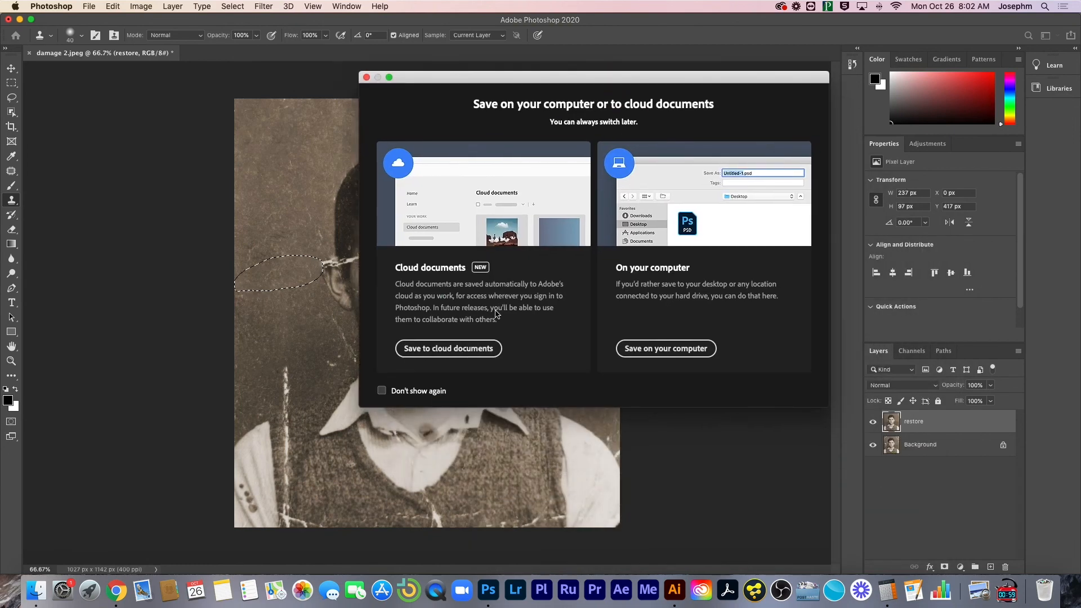
{"action": "left_click", "coordinate": [680, 349]}
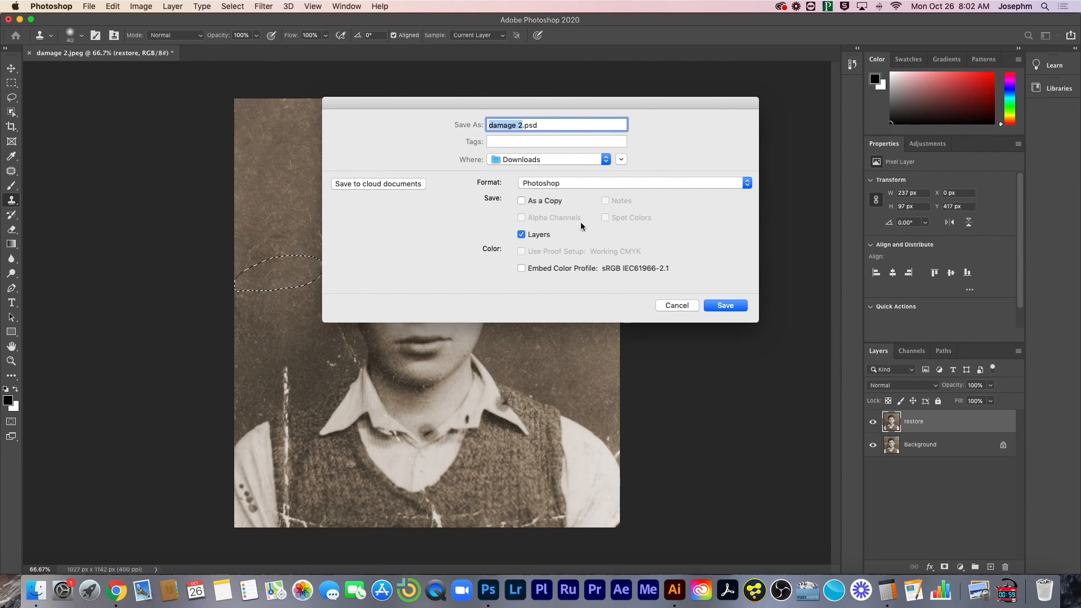
{"action": "left_click", "coordinate": [581, 184]}
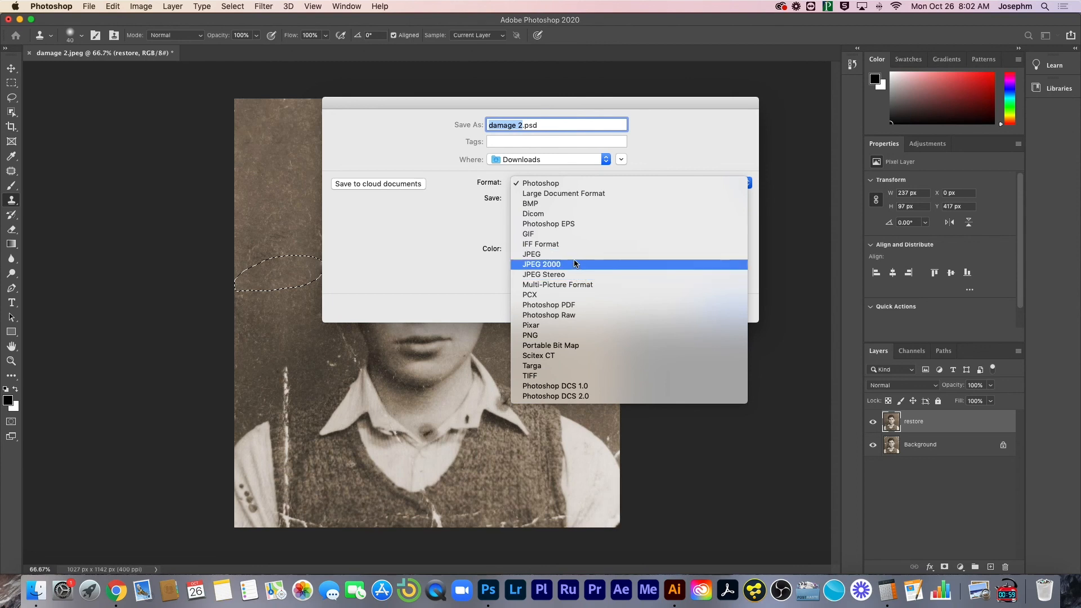
{"action": "left_click", "coordinate": [539, 255]}
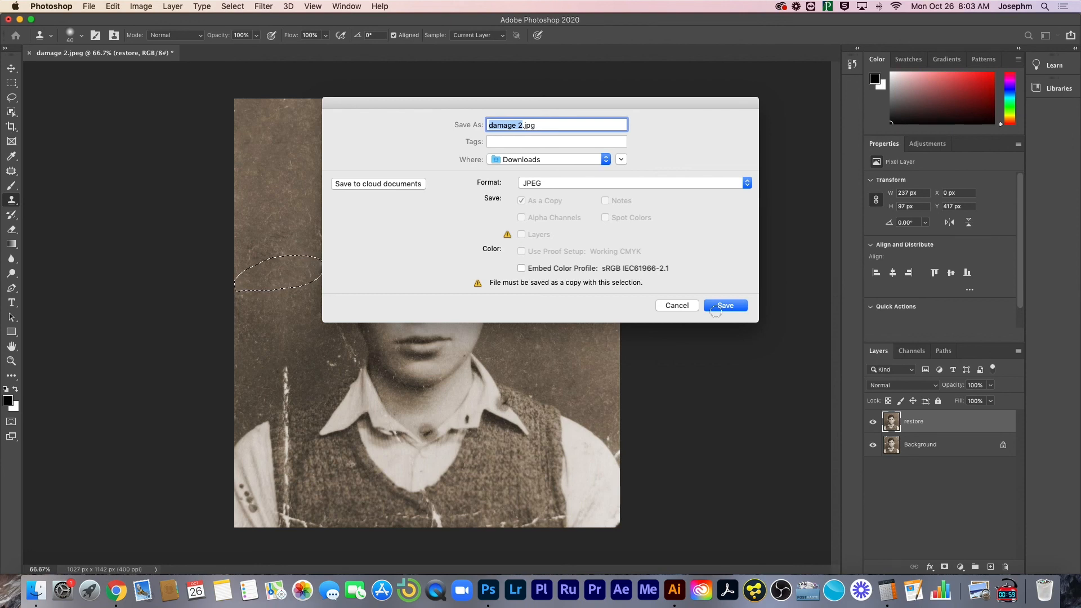
{"action": "left_click", "coordinate": [686, 306]}
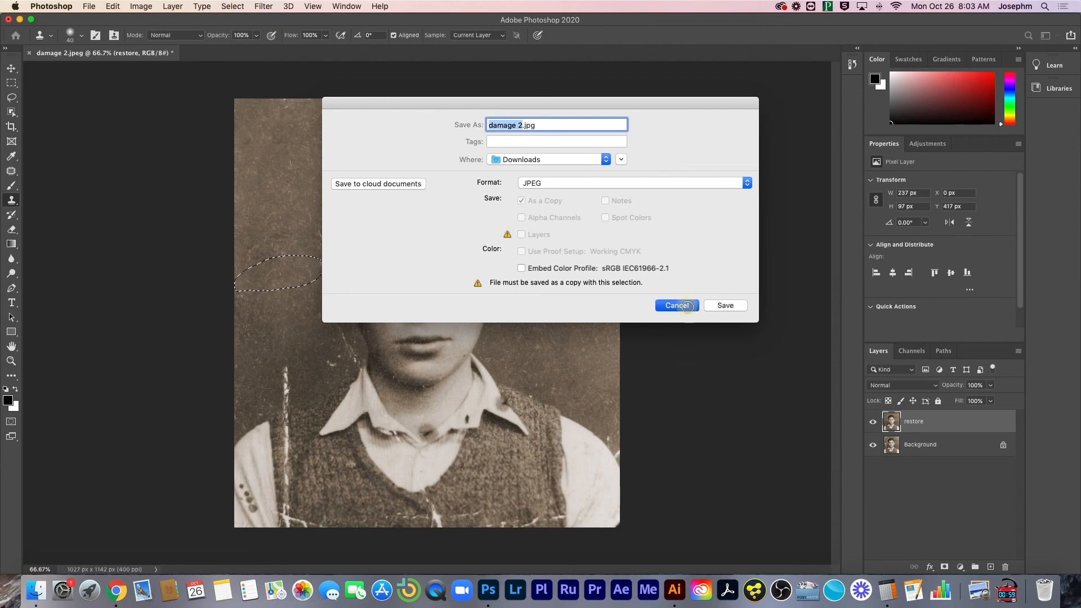